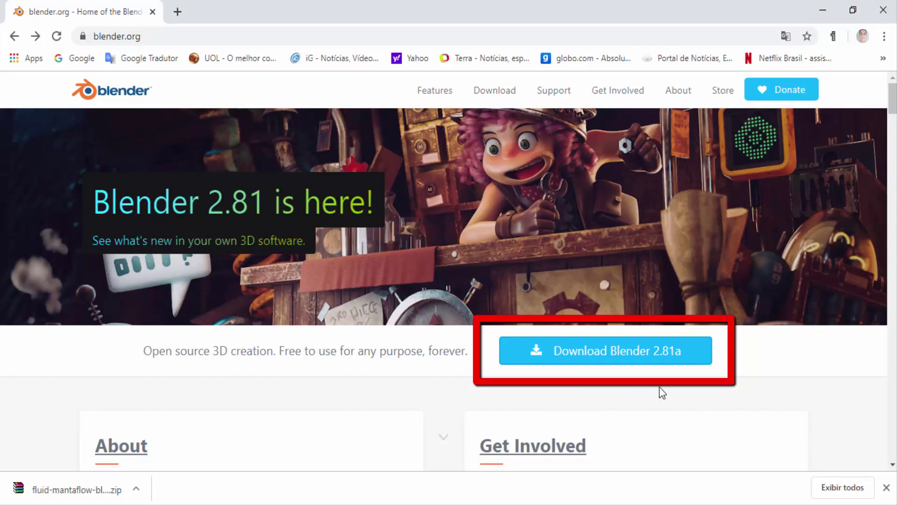
# Navigate from the Blender home page through its download and daily builds pages to the Windows experimental branches list.
pyautogui.click(616, 363)
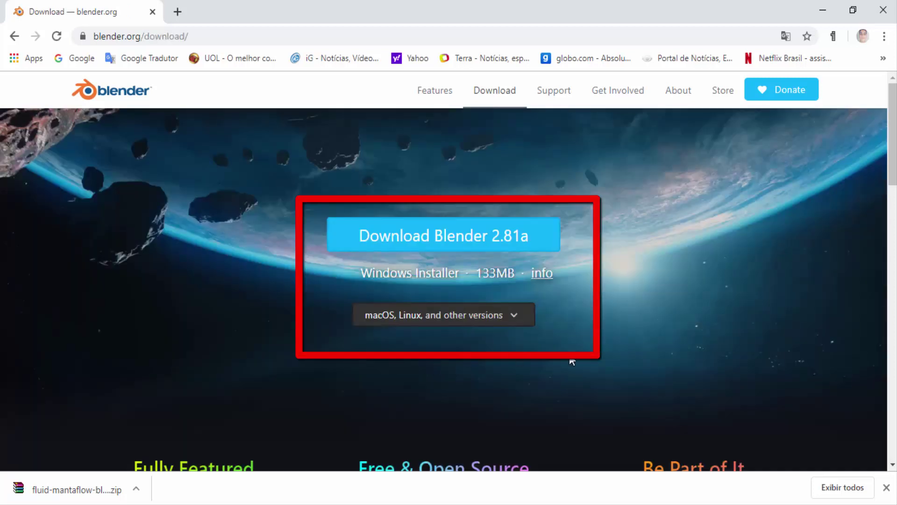
pyautogui.scroll(-15, 708, 346)
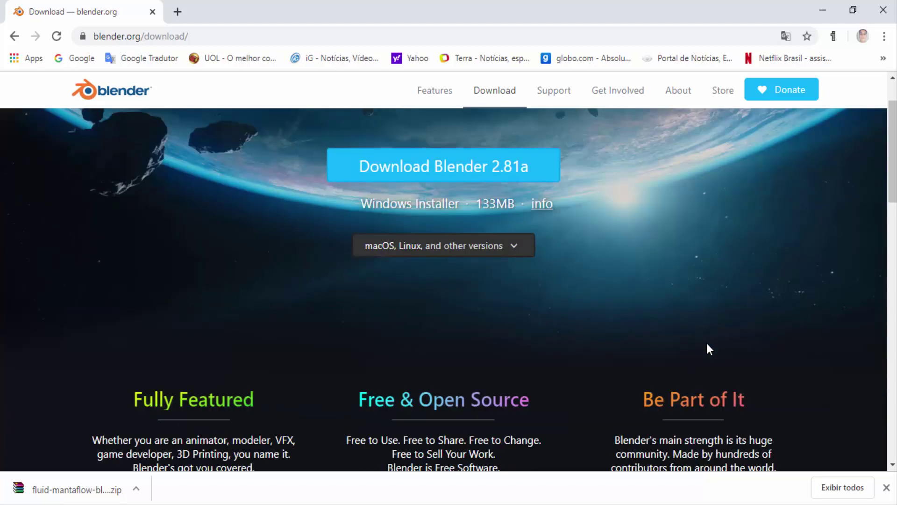
pyautogui.scroll(-6, 708, 349)
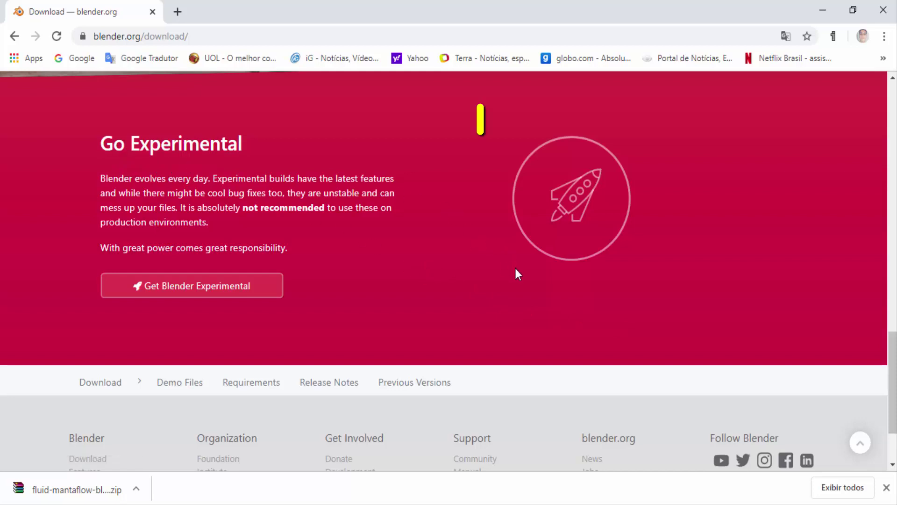
pyautogui.click(580, 201)
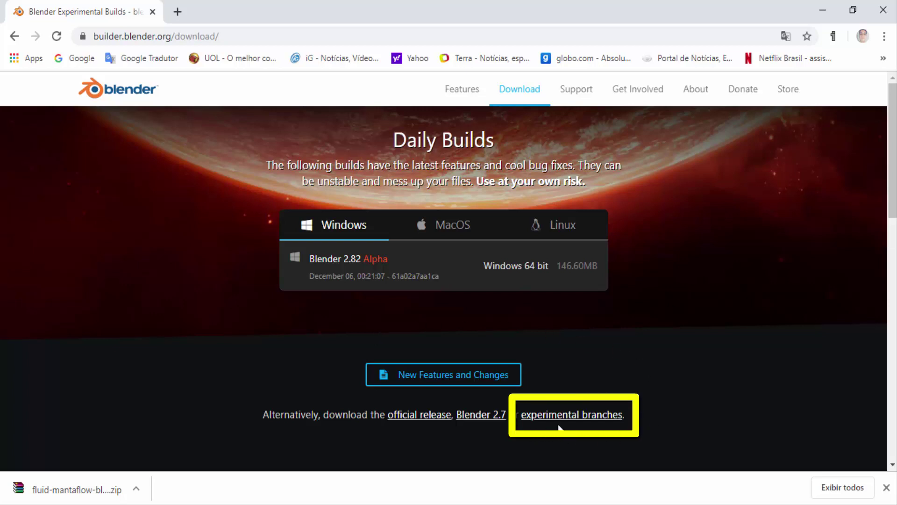
pyautogui.click(598, 420)
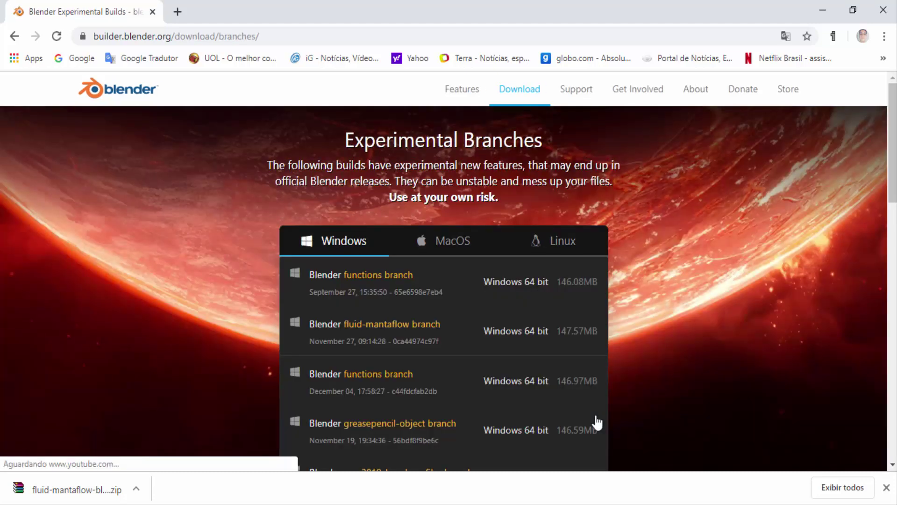
pyautogui.scroll(-2, 657, 332)
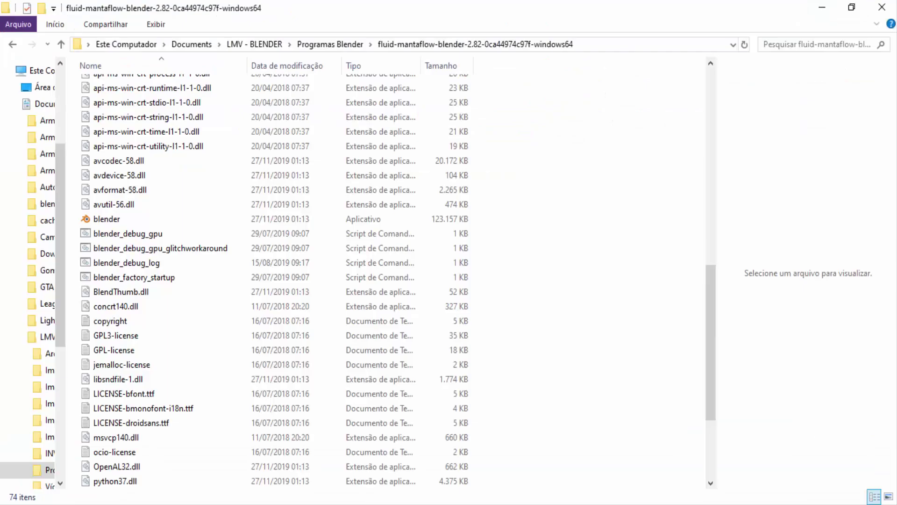
# In File Explorer, open the extracted fluid-mantaflow-blender-2.82 folder, launch Blender from it and dismiss the splash screen.
pyautogui.click(10, 44)
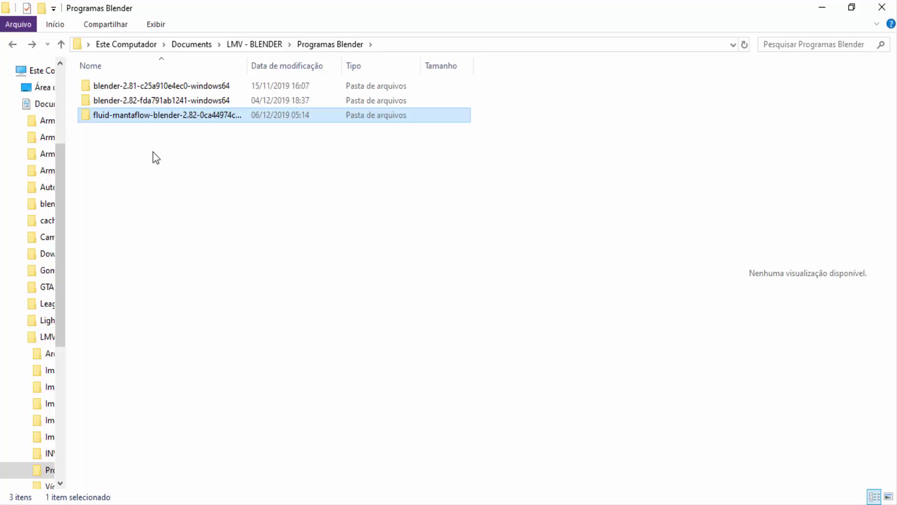
pyautogui.doubleClick(140, 117)
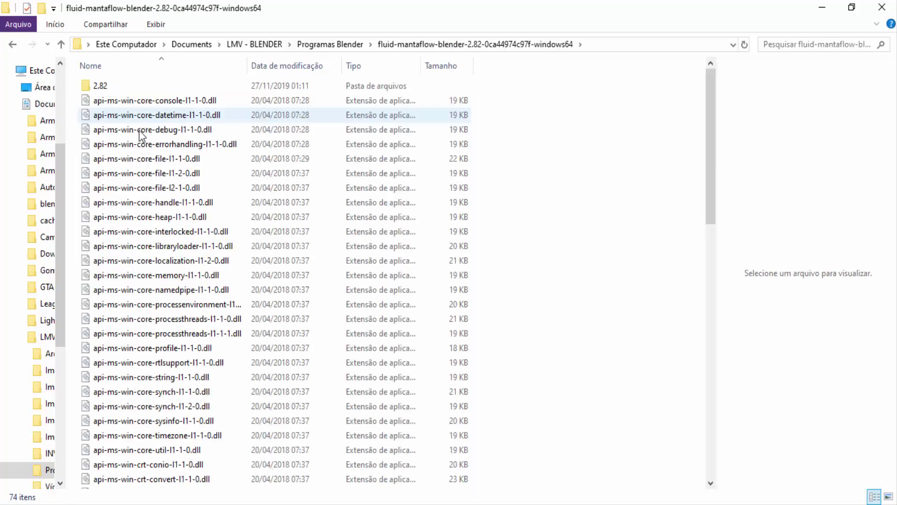
pyautogui.scroll(-13, 141, 133)
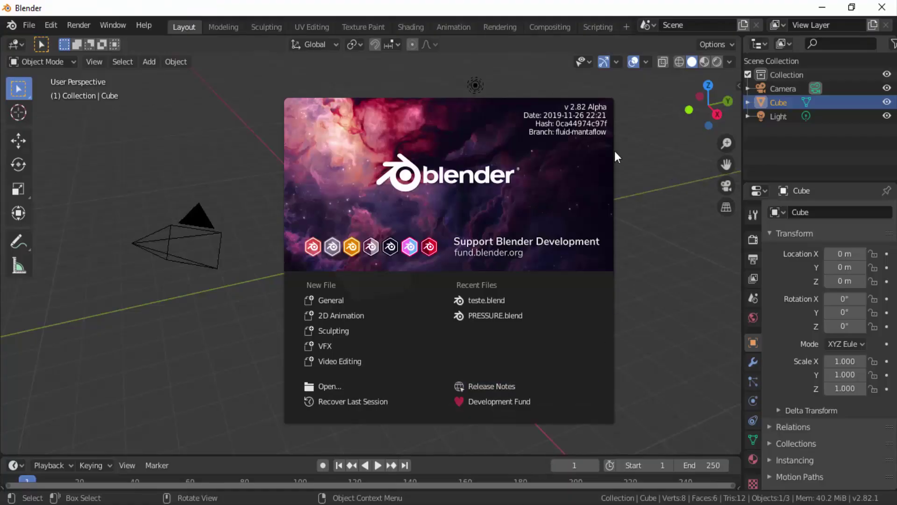
pyautogui.click(648, 210)
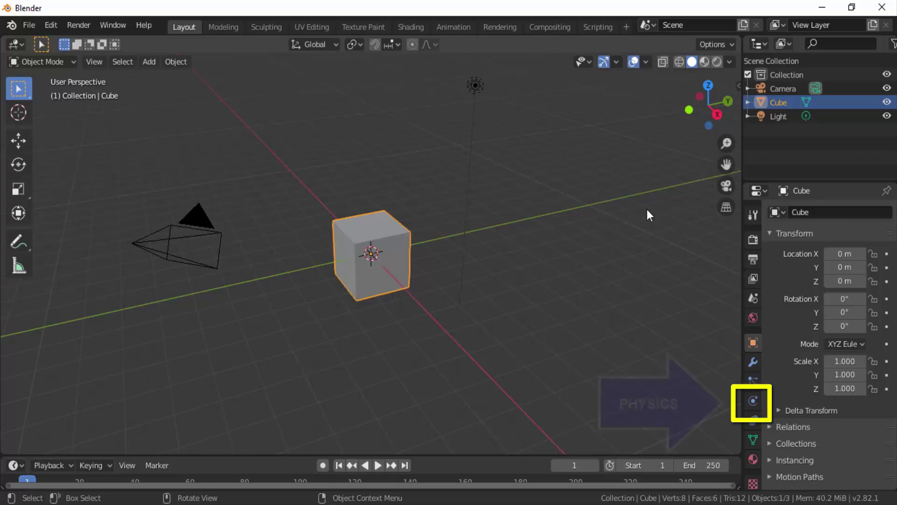
# Show the physics properties for the selected default cube and display it in front orthographic view with wireframe shading.
pyautogui.click(753, 400)
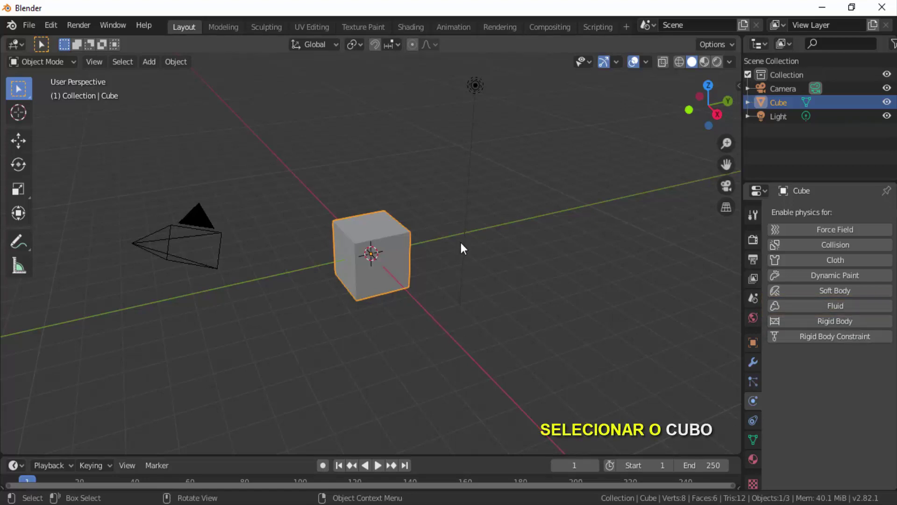
pyautogui.click(374, 221)
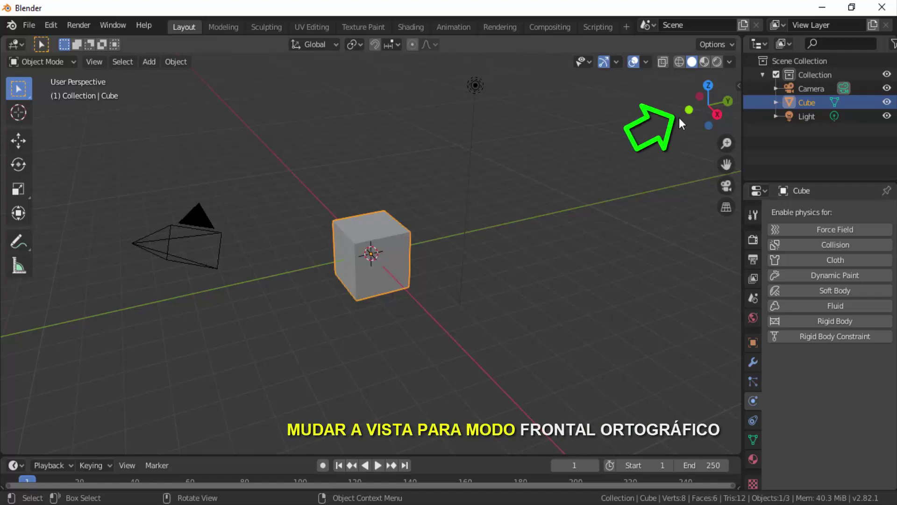
pyautogui.click(689, 109)
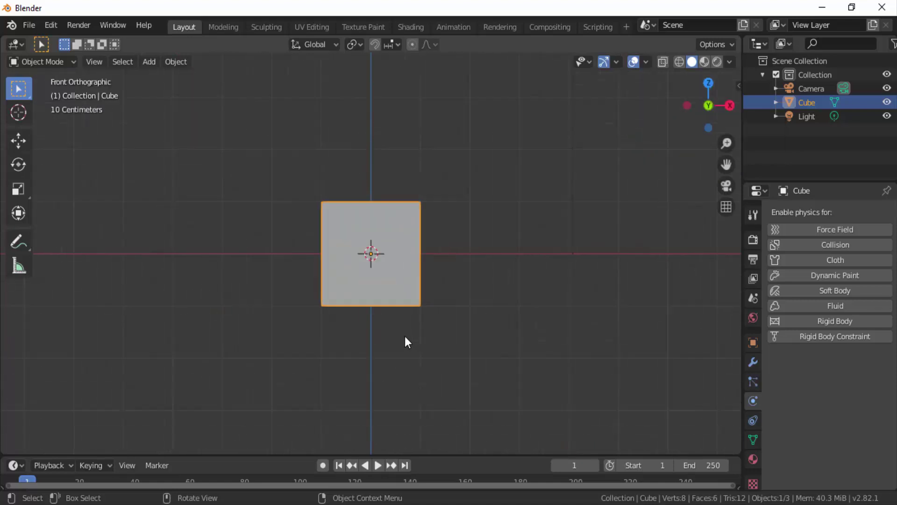
pyautogui.scroll(2, 405, 336)
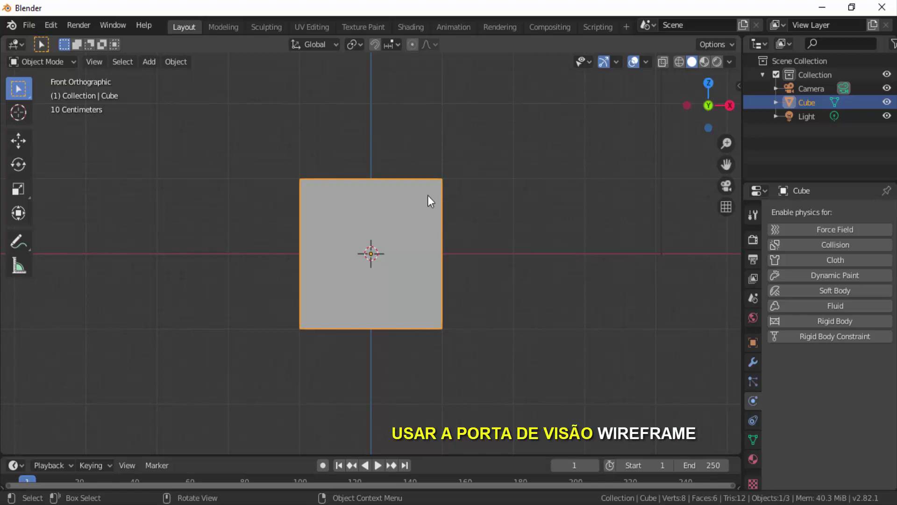
pyautogui.click(677, 65)
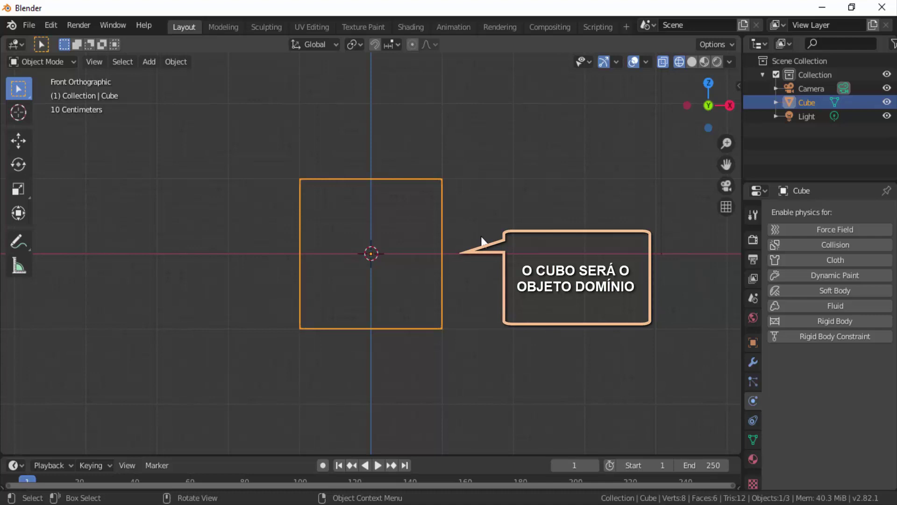
# Scale the cube up uniformly and stretch it along X into a box about twice as wide as it is high.
pyautogui.press('s')
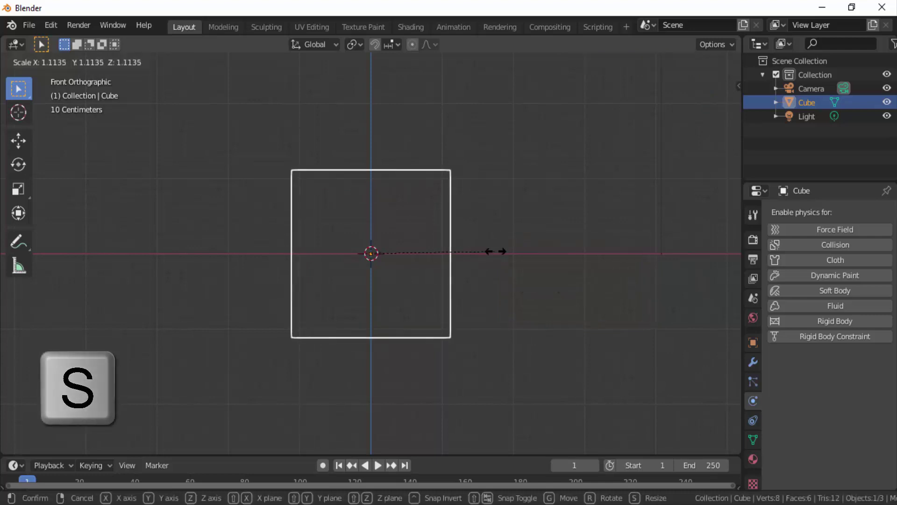
pyautogui.click(522, 290)
pyautogui.press('s')
pyautogui.press('x')
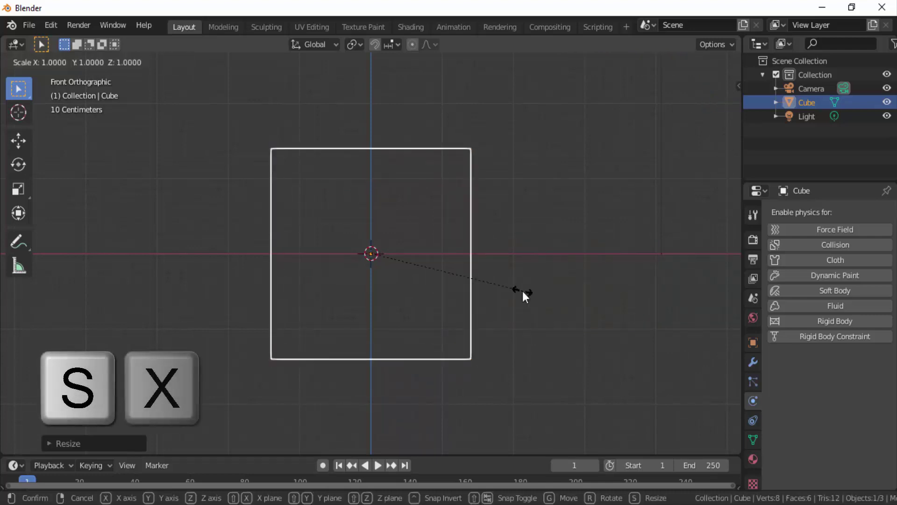
pyautogui.click(697, 334)
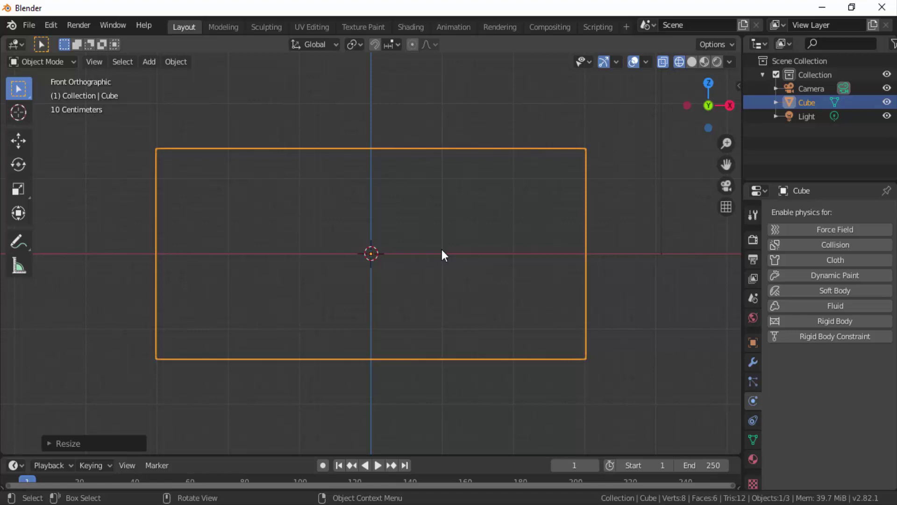
# Add a mesh circle at the centre of the wireframe box.
pyautogui.moveTo(703, 110); pyautogui.dragTo(673, 123)
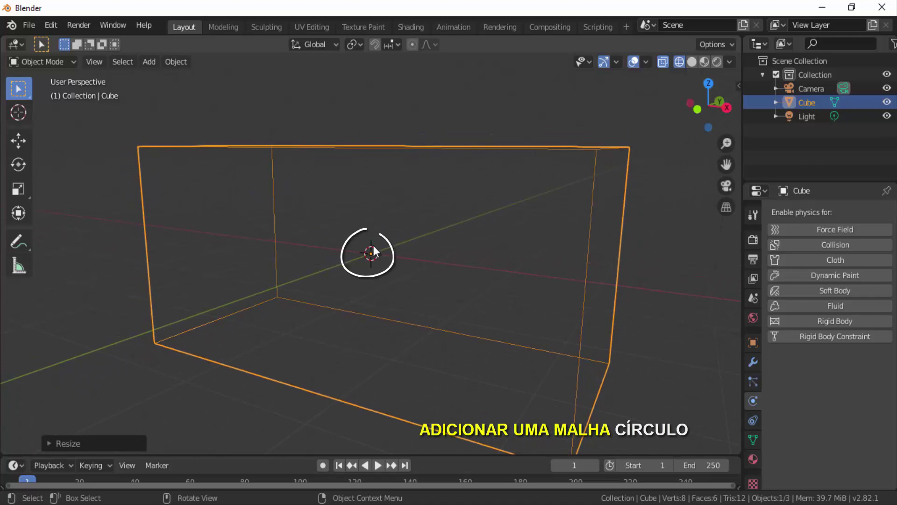
pyautogui.hotkey('shift', 'a')
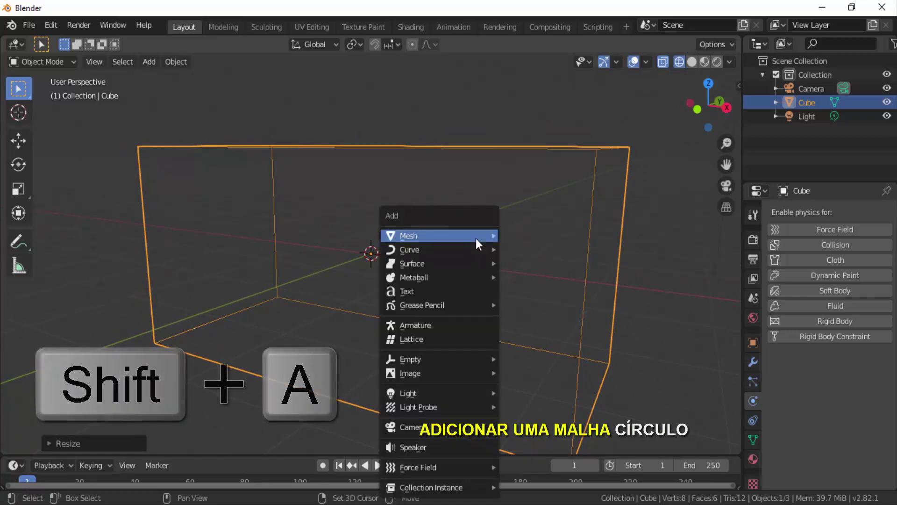
pyautogui.moveTo(477, 237)
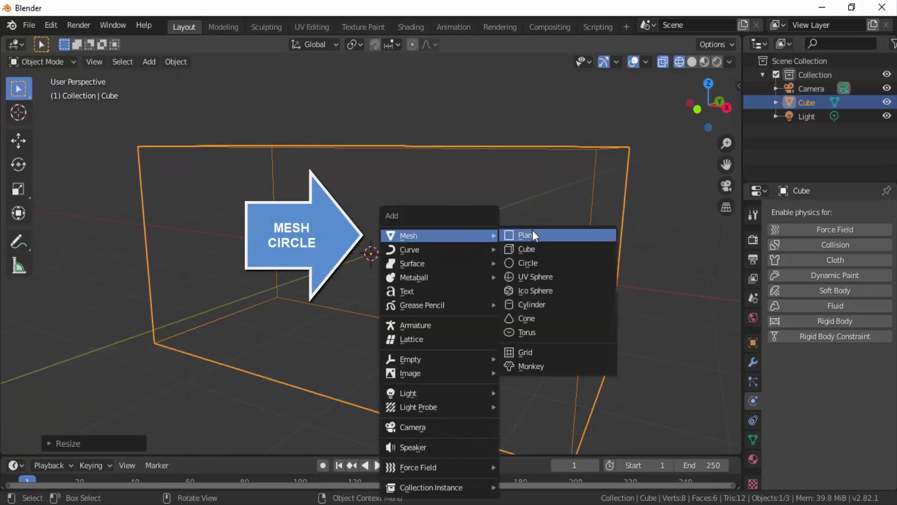
pyautogui.click(533, 263)
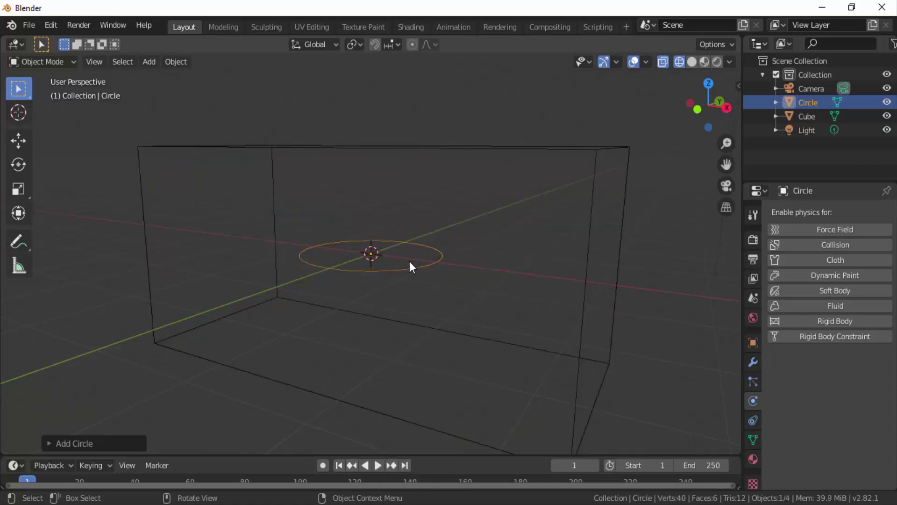
# Fill the circle with a face in Edit Mode and return to Object Mode.
pyautogui.click(52, 61)
pyautogui.click(42, 91)
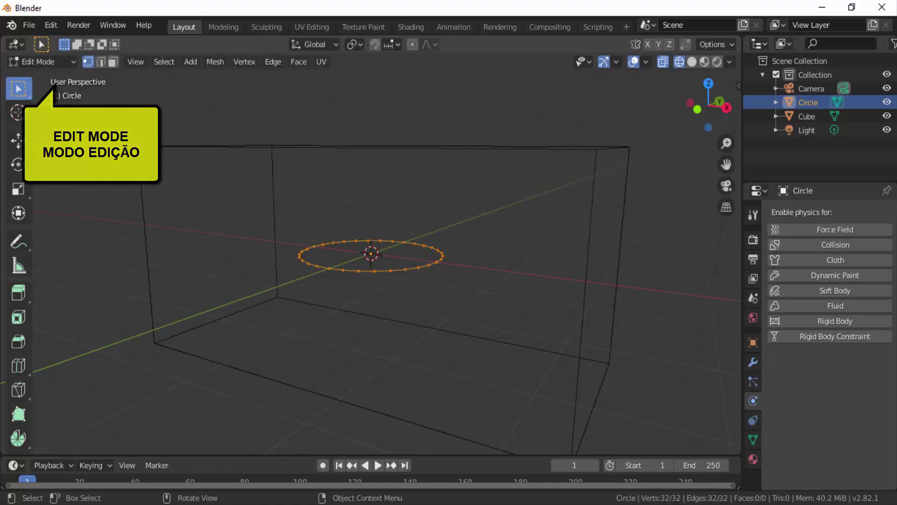
pyautogui.scroll(1, 344, 248)
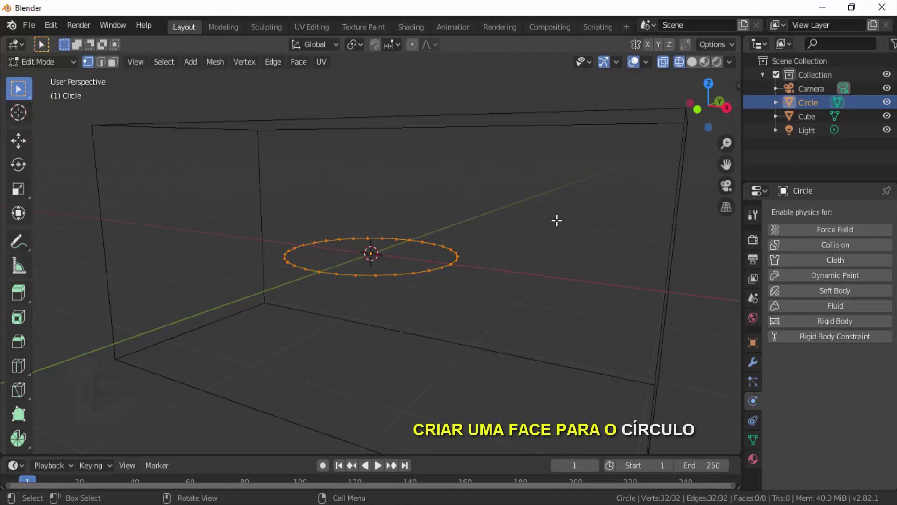
pyautogui.press('f')
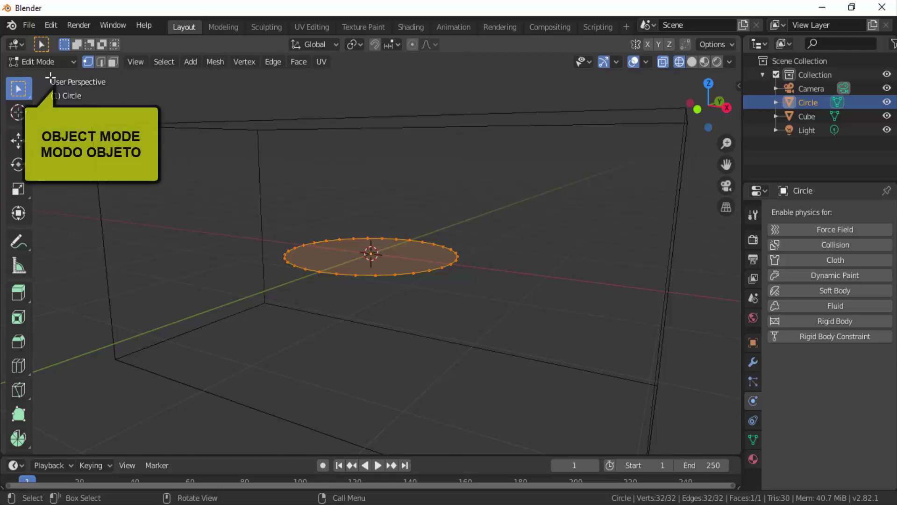
pyautogui.click(42, 62)
pyautogui.click(41, 78)
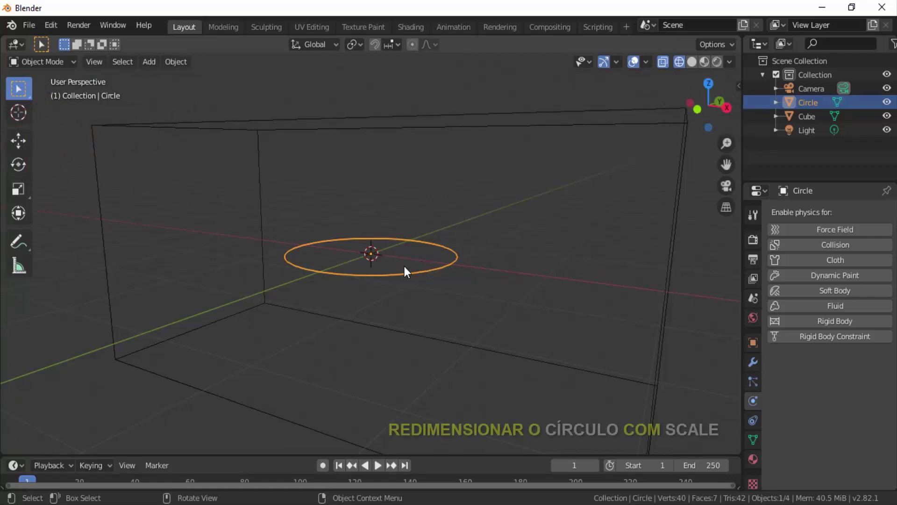
# Scale the circle down to about a third of its size and tilt it diagonally about the Y axis.
pyautogui.press('s')
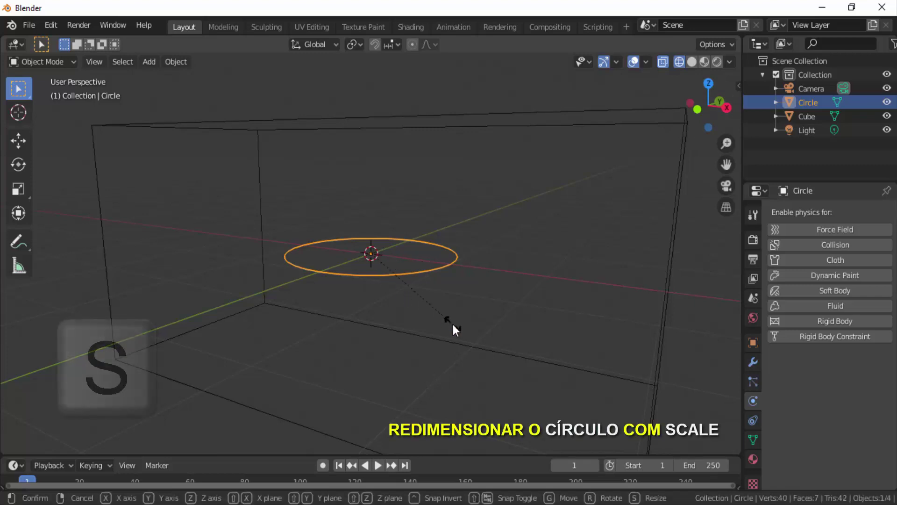
pyautogui.click(400, 283)
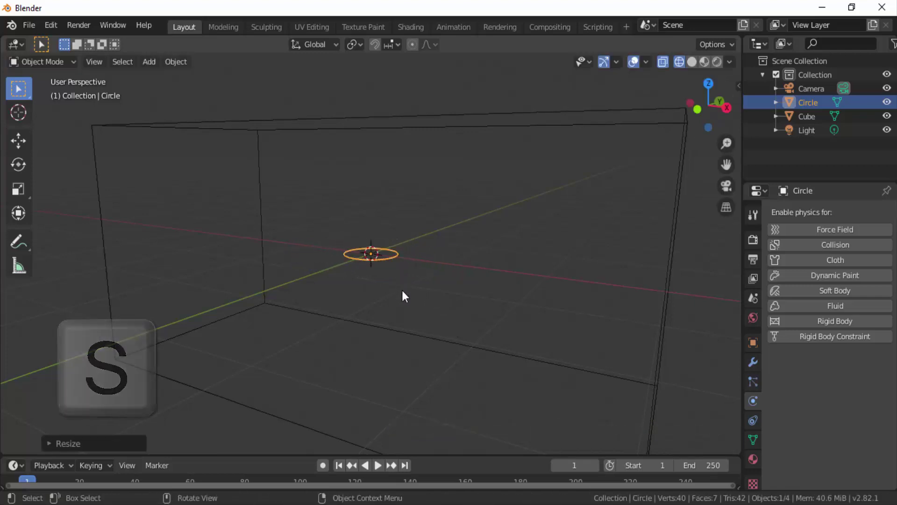
pyautogui.press('r')
pyautogui.press('y')
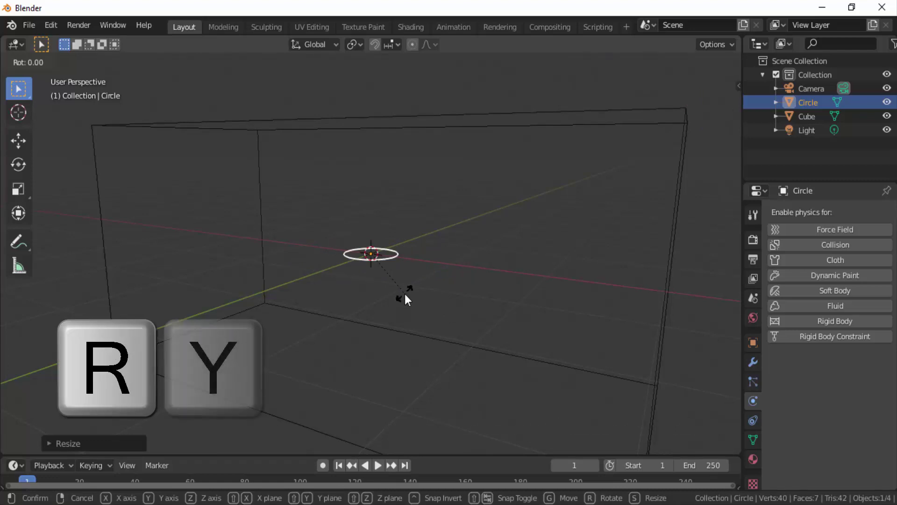
pyautogui.click(406, 262)
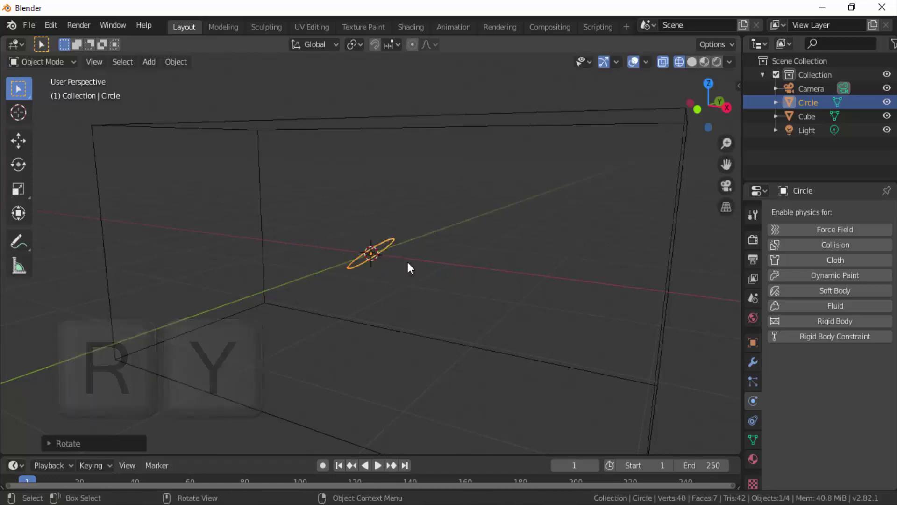
# In front orthographic view, move the circle up along Z and along positive X into the box's upper corner area.
pyautogui.click(697, 109)
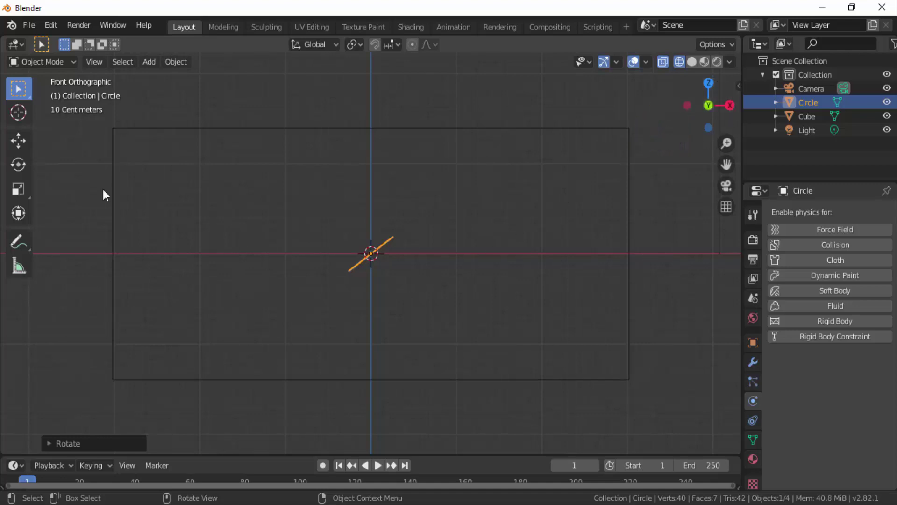
pyautogui.click(22, 145)
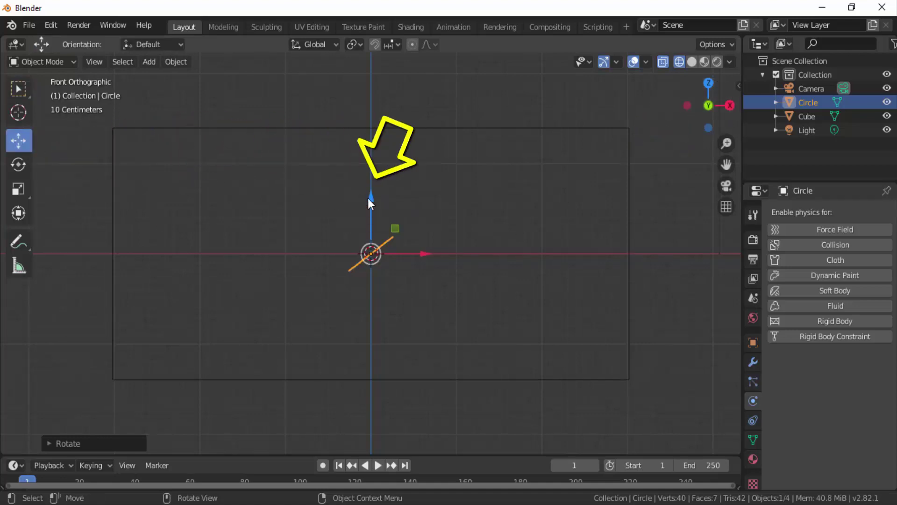
pyautogui.moveTo(373, 206); pyautogui.dragTo(379, 136)
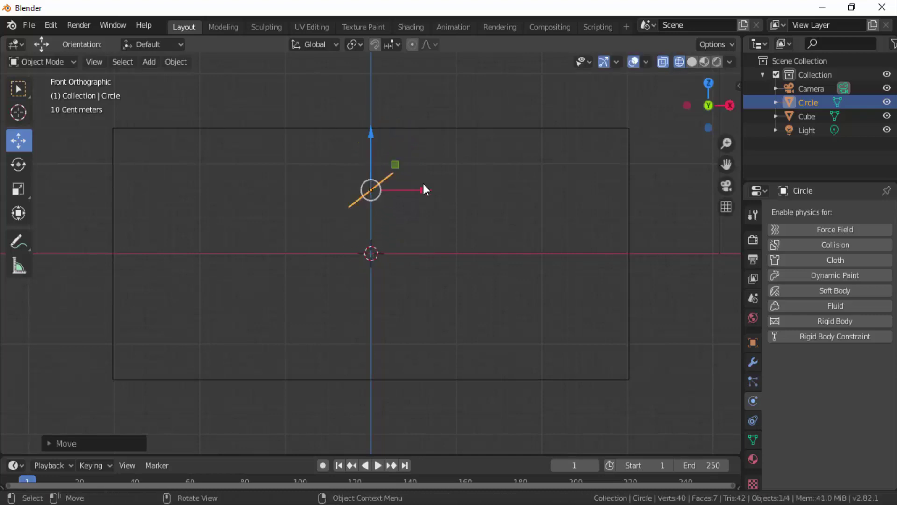
pyautogui.moveTo(422, 188); pyautogui.dragTo(555, 198)
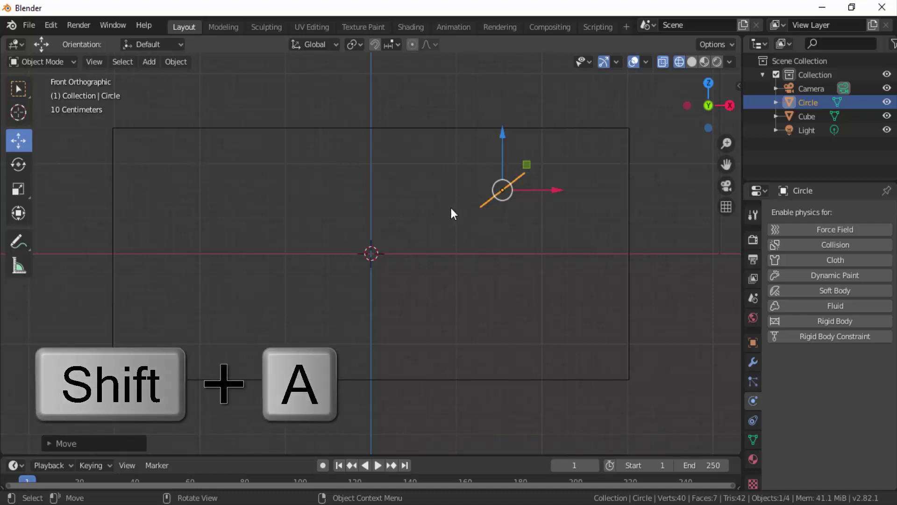
# Add a mesh cube at the centre of the wireframe box.
pyautogui.click(149, 62)
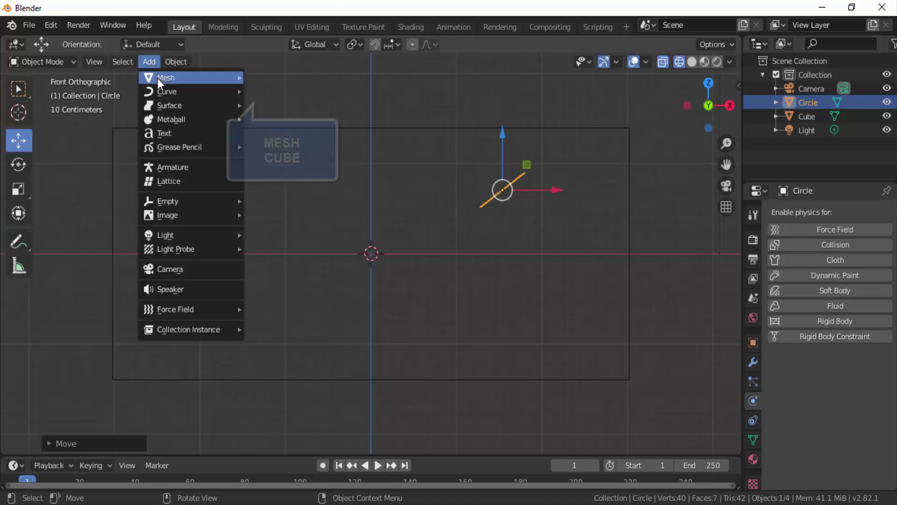
pyautogui.moveTo(159, 78)
pyautogui.click(295, 92)
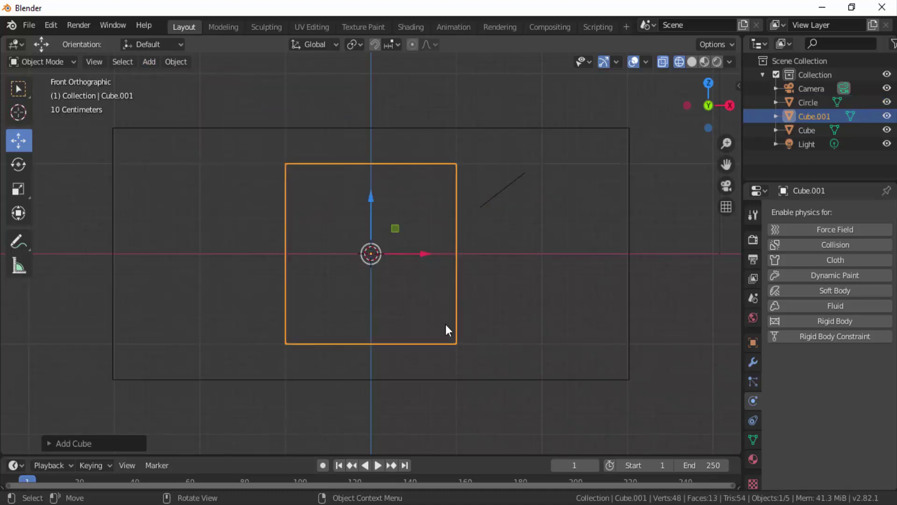
# Scale the new cube to about two thirds of its size and move it down near the box's floor and toward negative X.
pyautogui.press('s')
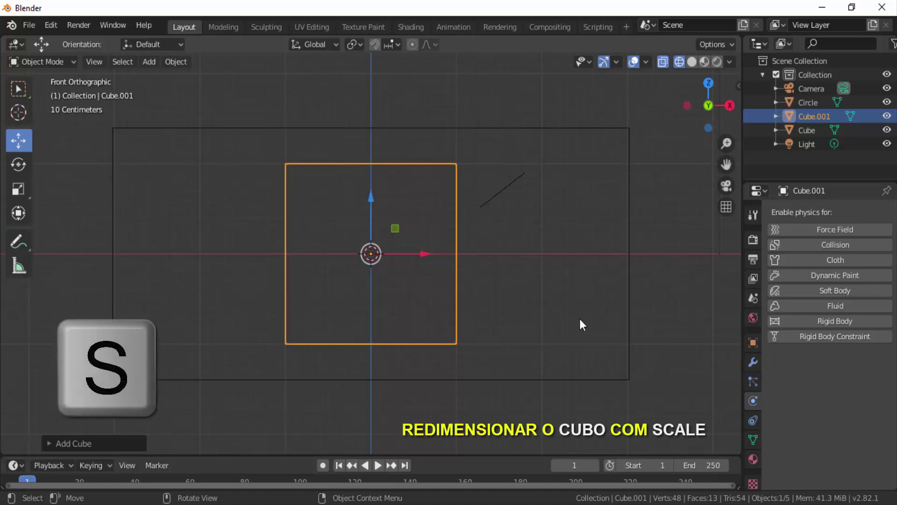
pyautogui.press('s')
pyautogui.click(518, 319)
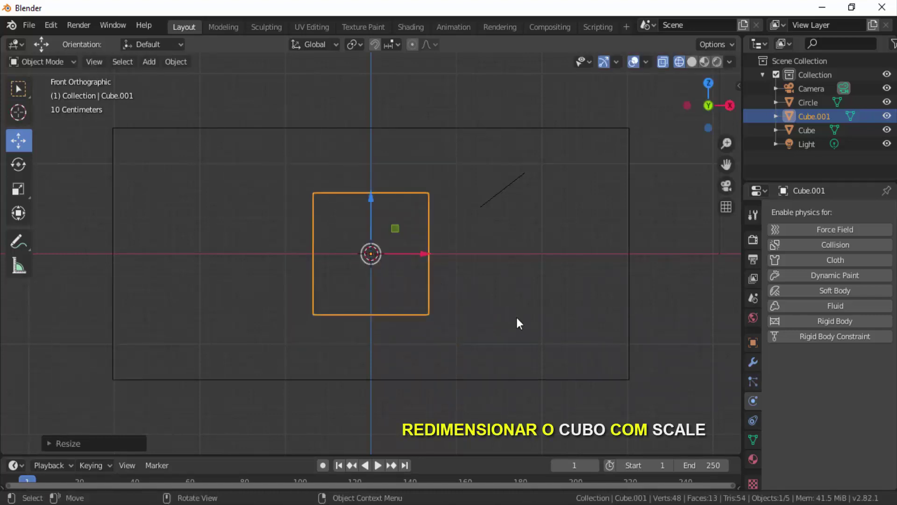
pyautogui.moveTo(371, 198); pyautogui.dragTo(361, 259)
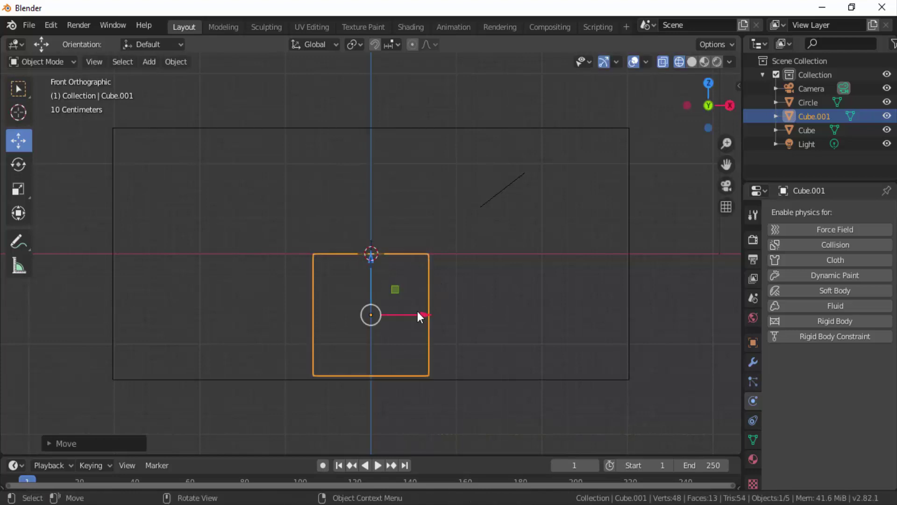
pyautogui.moveTo(425, 319); pyautogui.dragTo(280, 318)
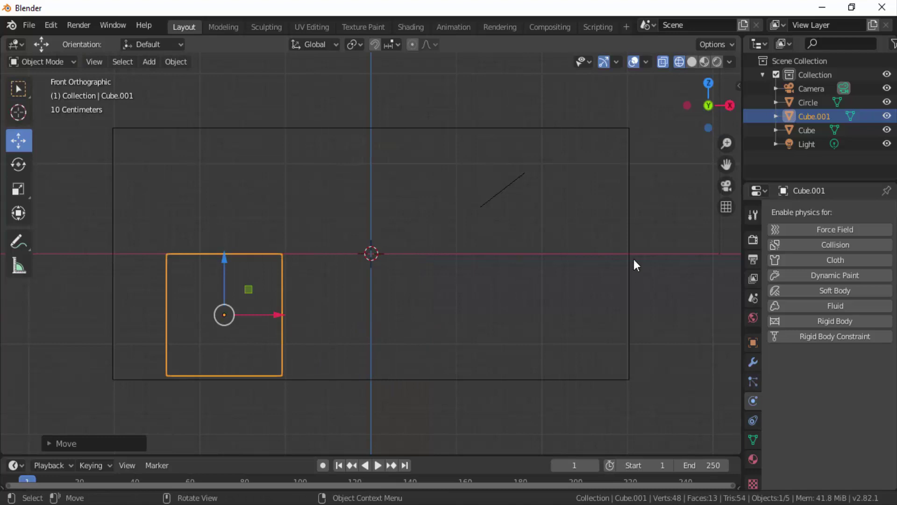
# Select the large box, the circle and the small cube in turn to review the three simulation objects.
pyautogui.click(624, 127)
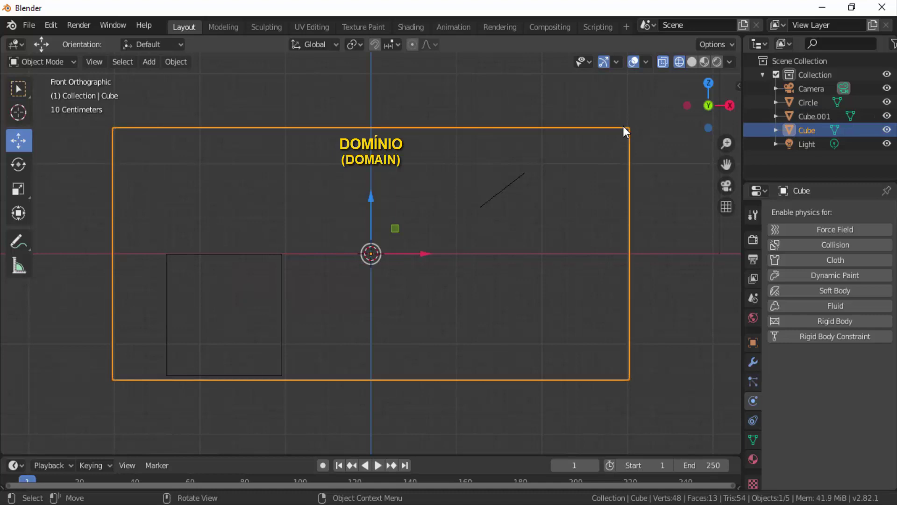
pyautogui.click(514, 183)
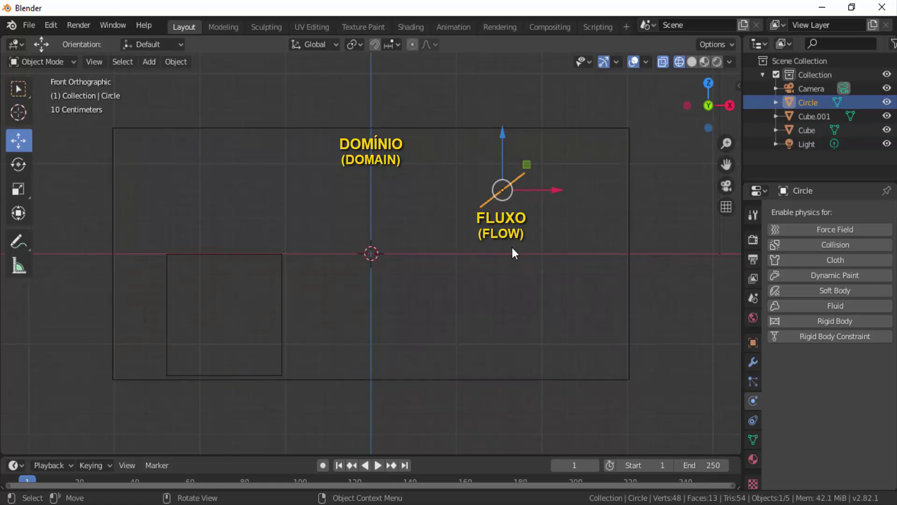
pyautogui.click(234, 259)
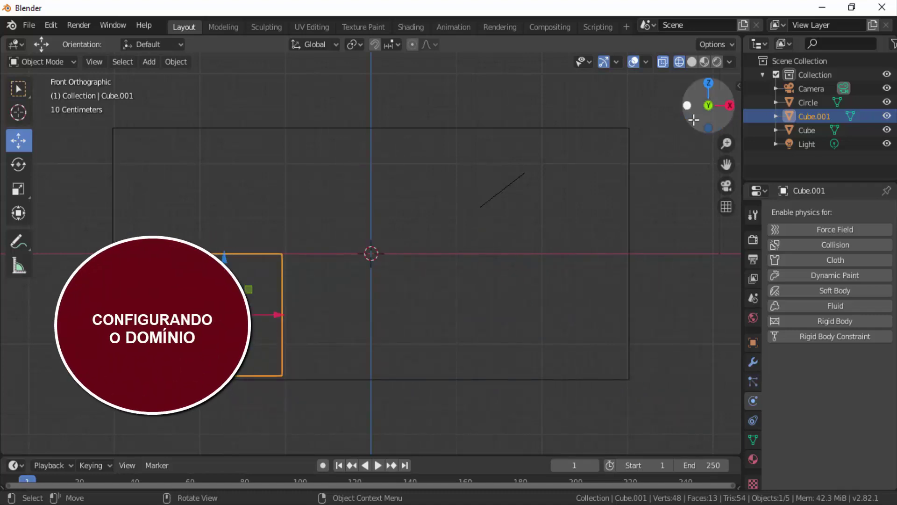
# Enable Fluid physics on the large outer box and set its fluid type to Domain.
pyautogui.moveTo(701, 106); pyautogui.dragTo(534, 236)
pyautogui.scroll(-4, 532, 239)
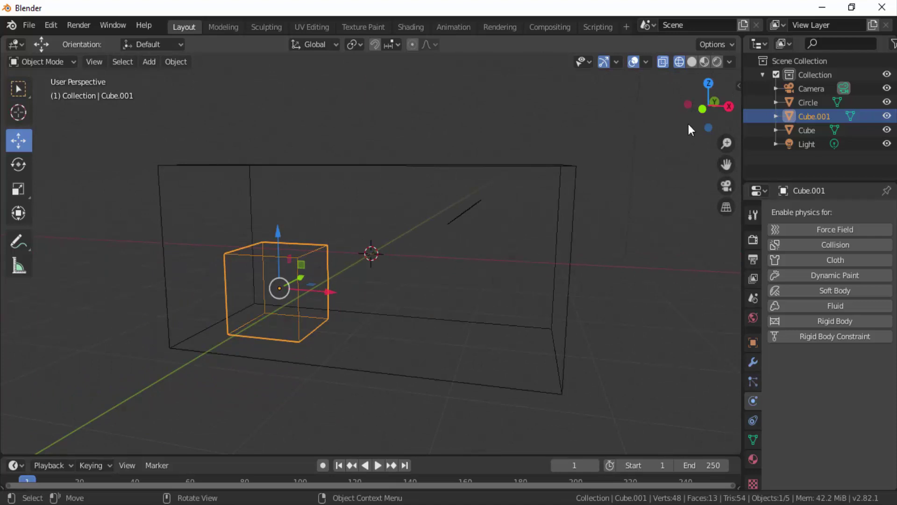
pyautogui.moveTo(688, 125); pyautogui.dragTo(668, 128)
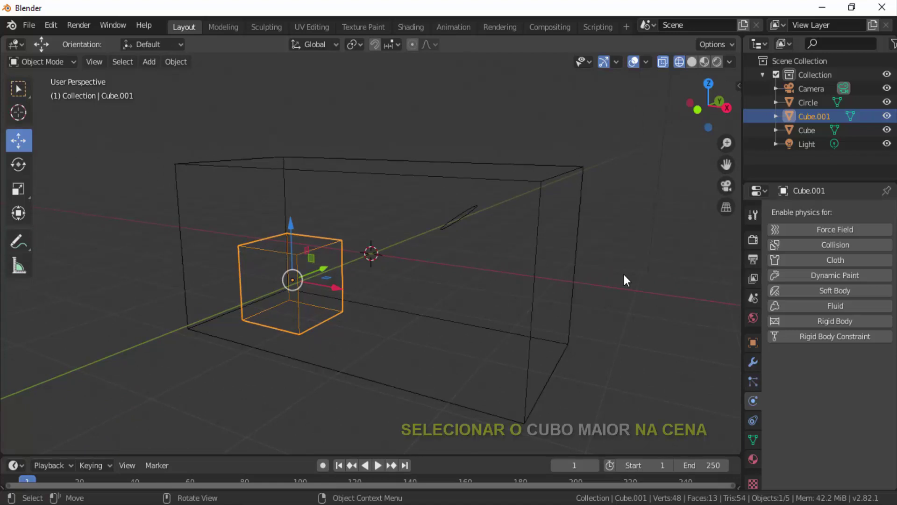
pyautogui.click(561, 172)
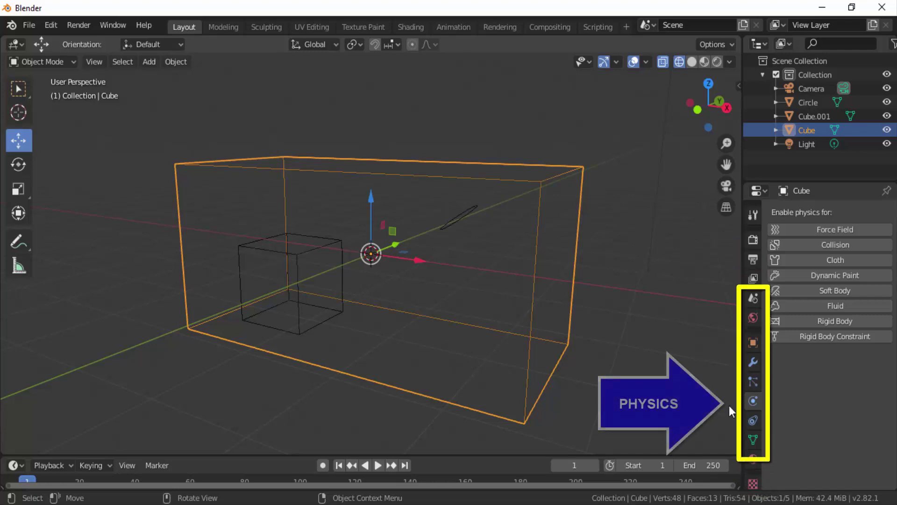
pyautogui.click(836, 306)
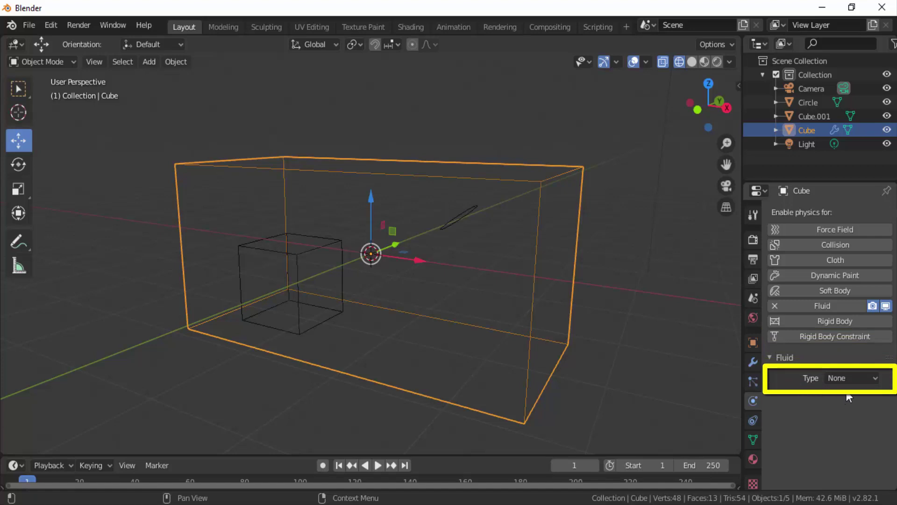
pyautogui.click(872, 378)
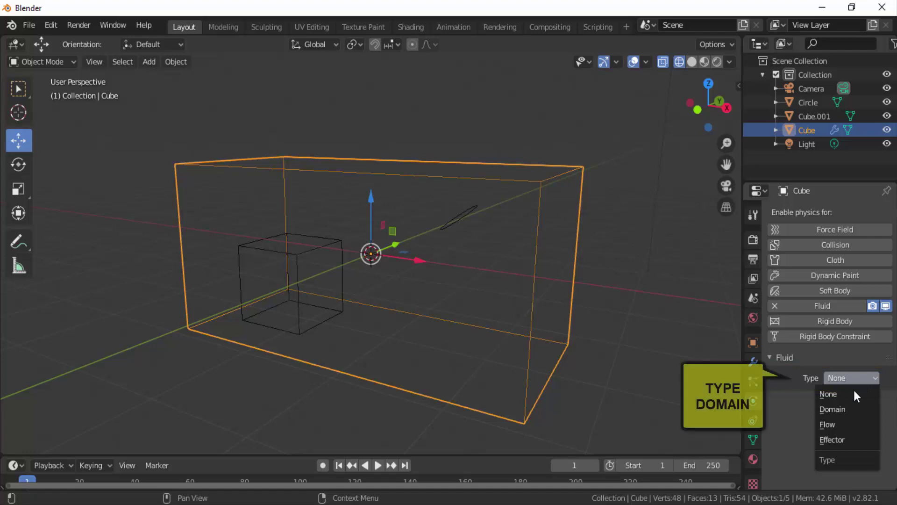
pyautogui.click(843, 409)
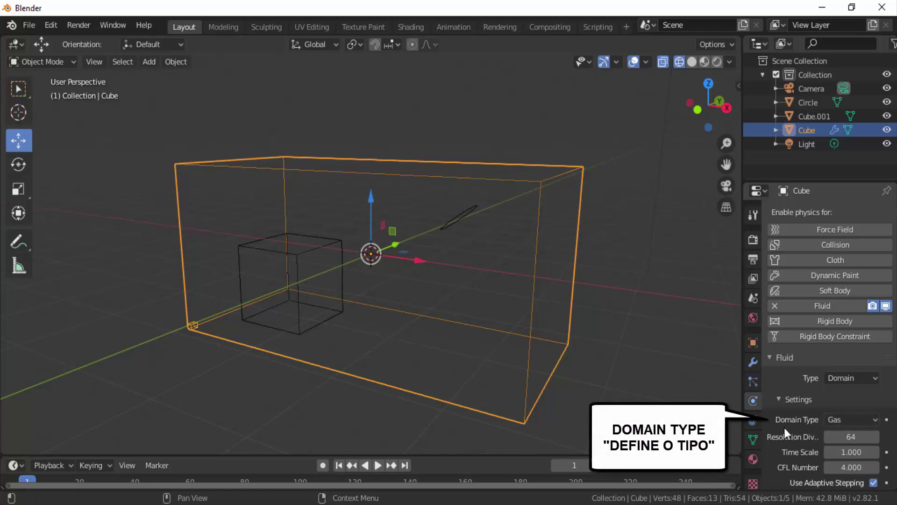
# Set the domain type to Liquid and widen the properties area so the setting names are readable.
pyautogui.click(874, 420)
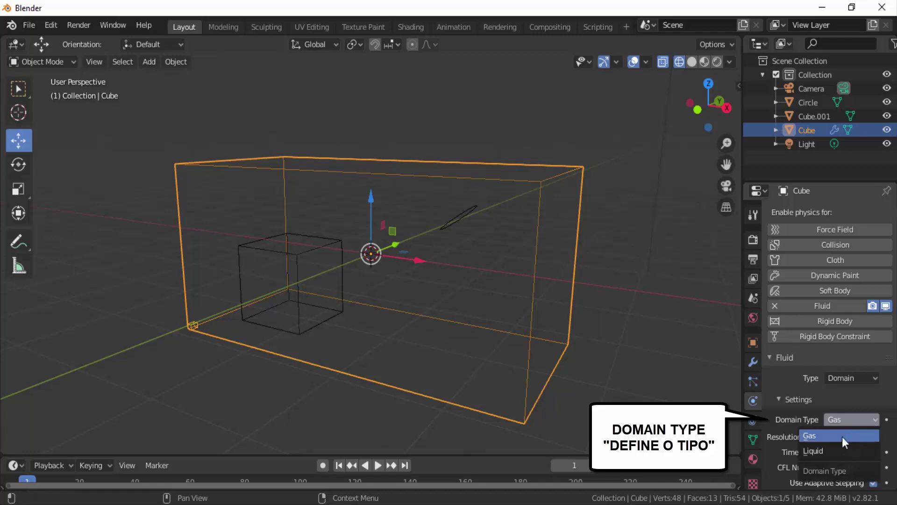
pyautogui.click(815, 451)
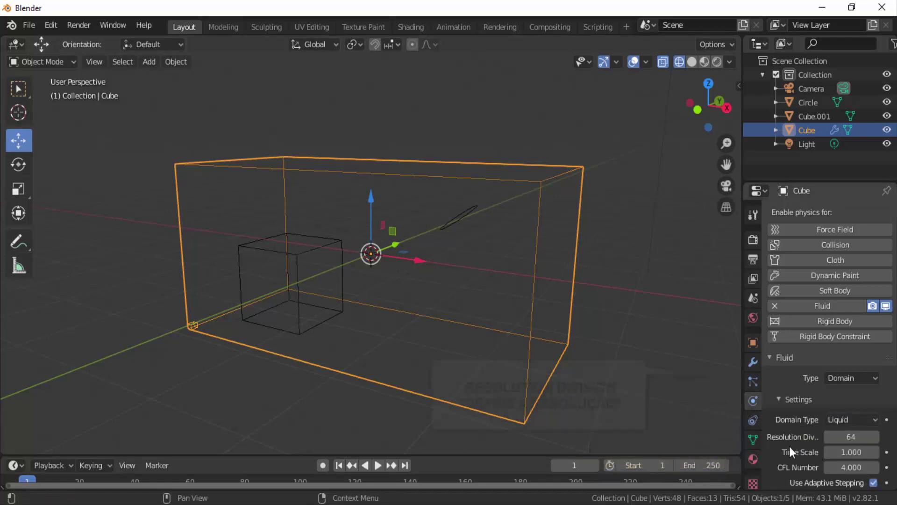
pyautogui.moveTo(729, 430); pyautogui.dragTo(691, 427)
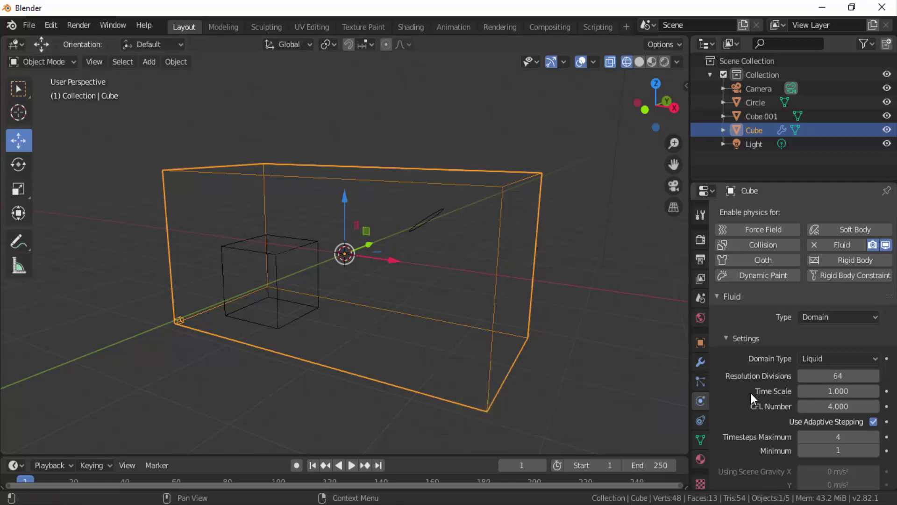
# Enable the Liquid option in the fluid domain's settings, below Border Collisions.
pyautogui.scroll(-8, 741, 406)
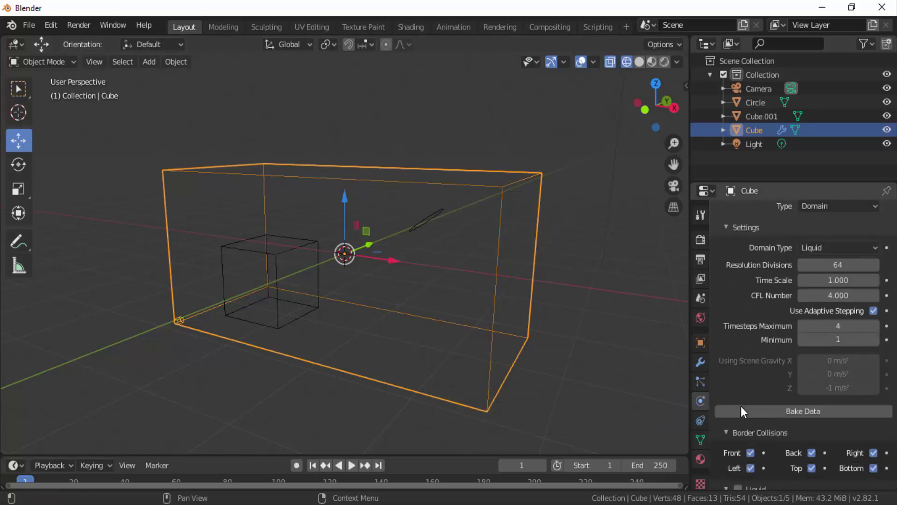
pyautogui.scroll(3, 741, 409)
pyautogui.scroll(-3, 783, 432)
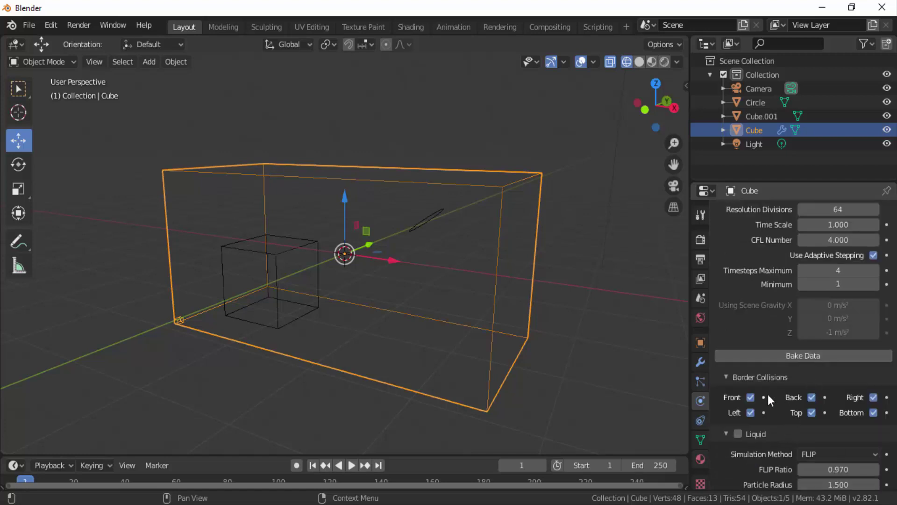
pyautogui.scroll(-2, 768, 394)
pyautogui.scroll(-3, 767, 393)
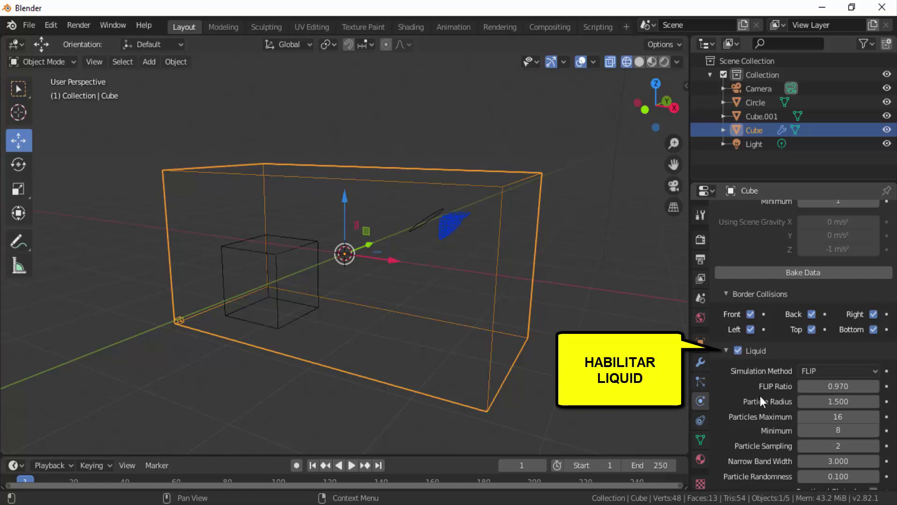
# Enable Mesh for the liquid domain and expand its settings.
pyautogui.scroll(-3, 755, 400)
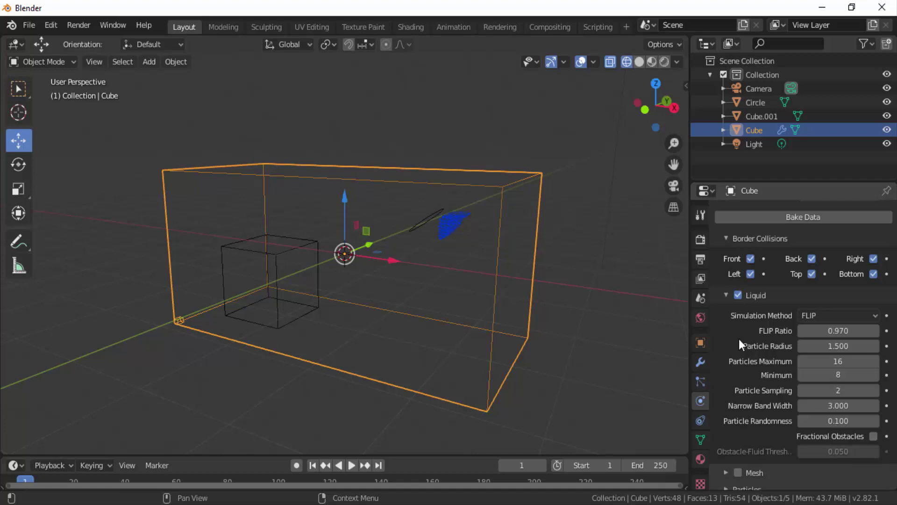
pyautogui.scroll(-8, 739, 340)
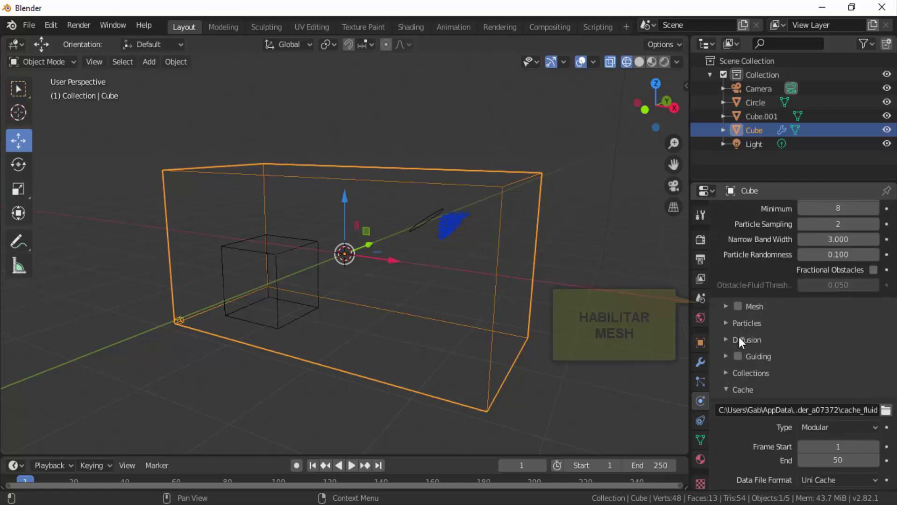
pyautogui.click(738, 306)
pyautogui.click(726, 306)
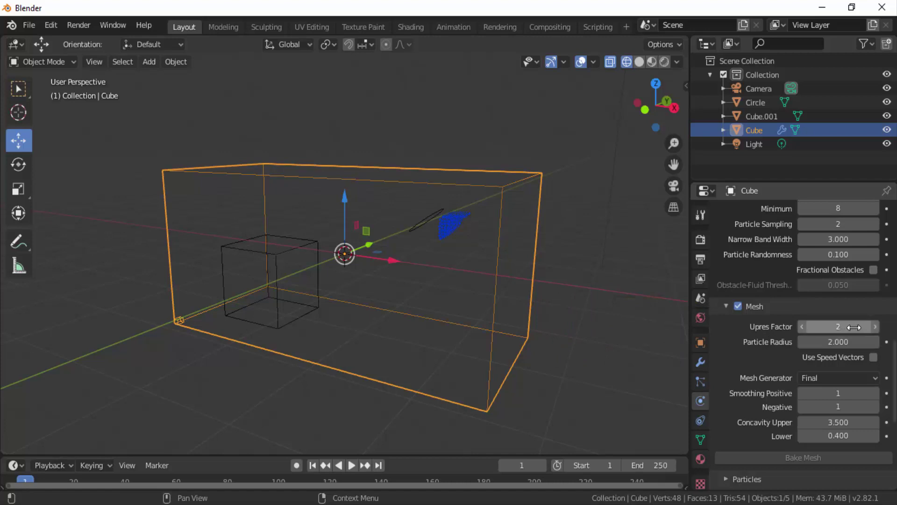
# Review the domain's general, liquid, Mesh and Particles settings, leaving the Mesh and Particles sections collapsed.
pyautogui.scroll(12, 862, 323)
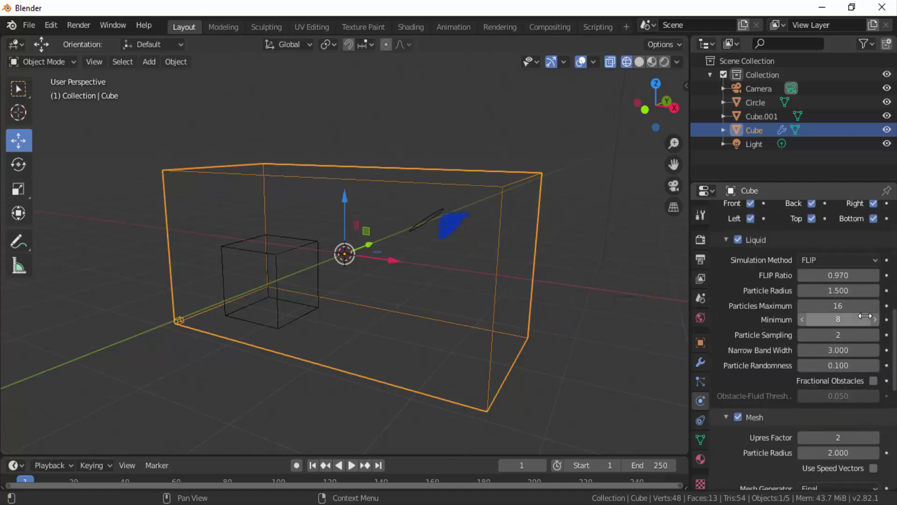
pyautogui.scroll(3, 865, 316)
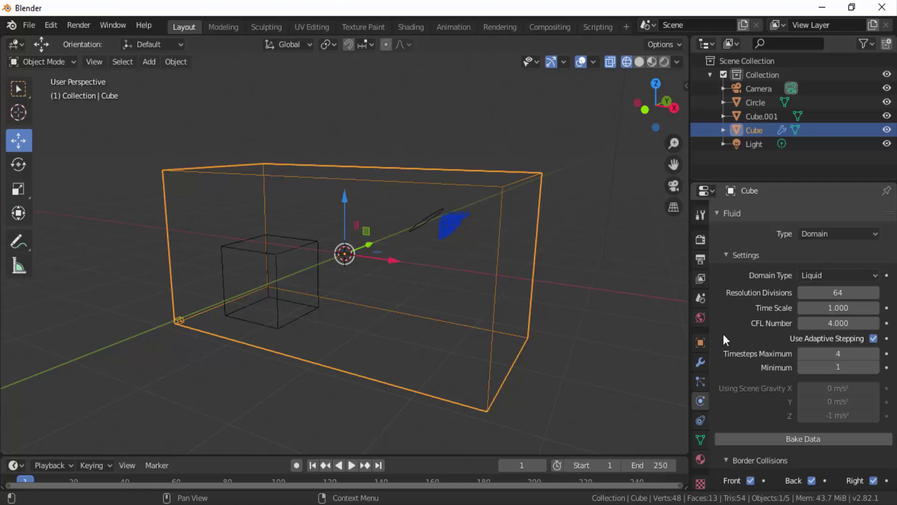
pyautogui.scroll(-15, 737, 351)
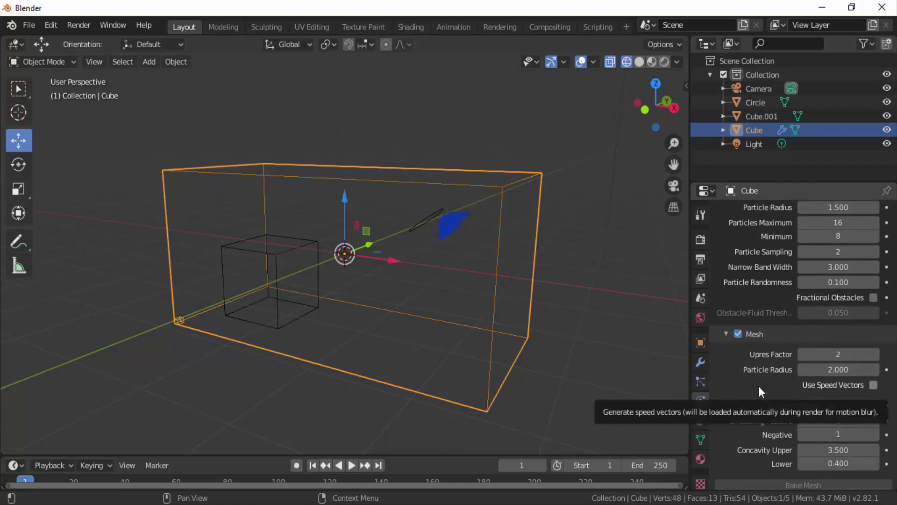
pyautogui.click(726, 333)
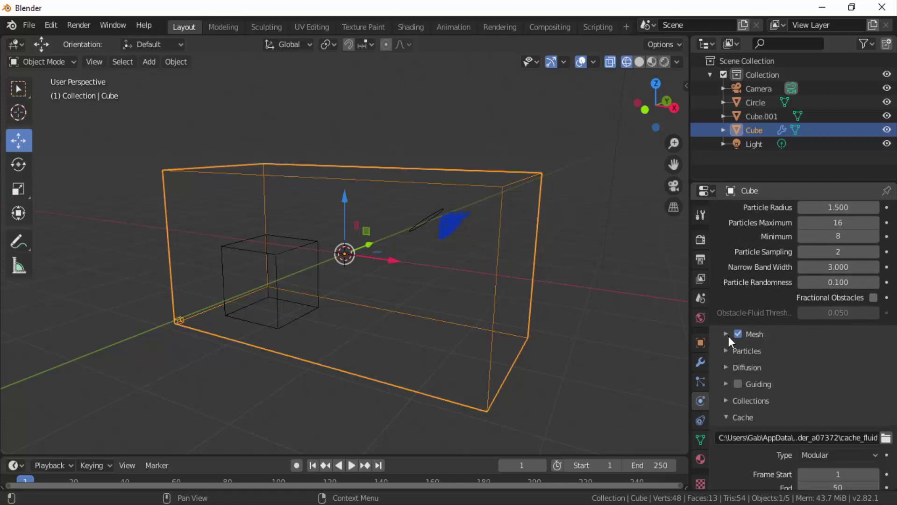
pyautogui.scroll(-3, 755, 349)
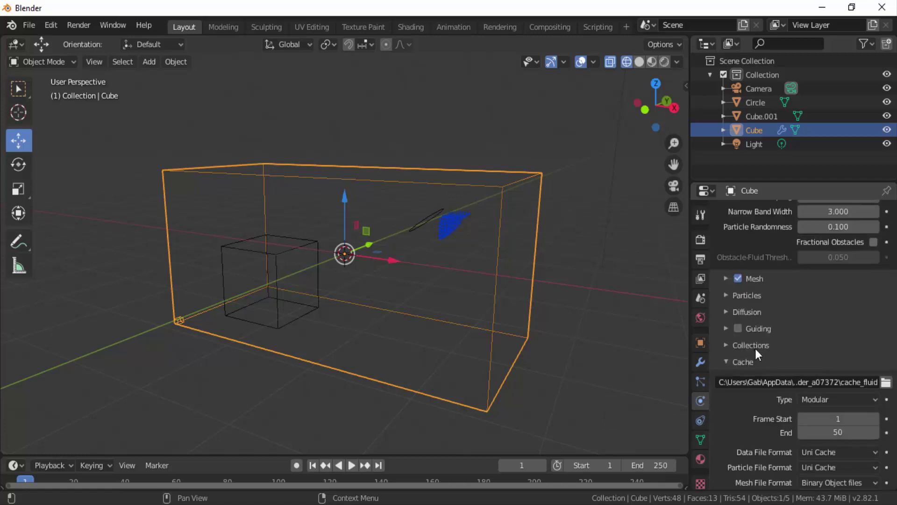
pyautogui.click(726, 296)
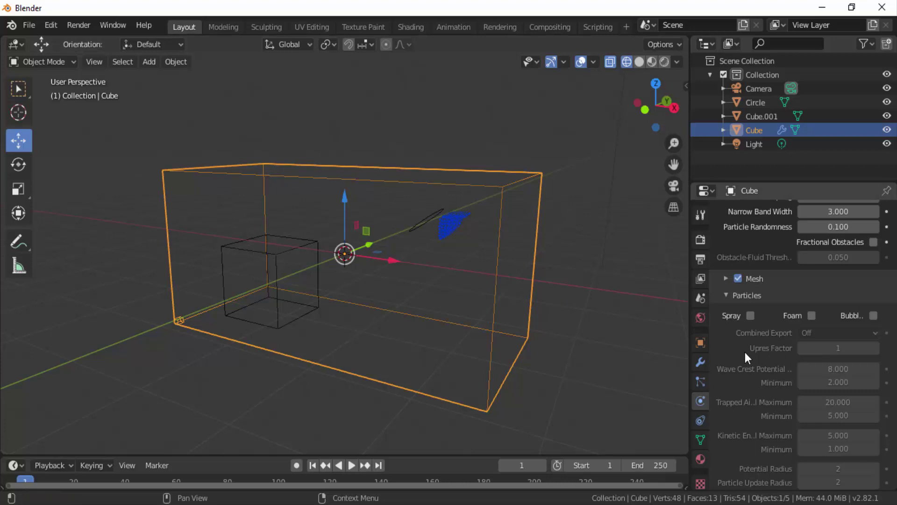
pyautogui.click(722, 296)
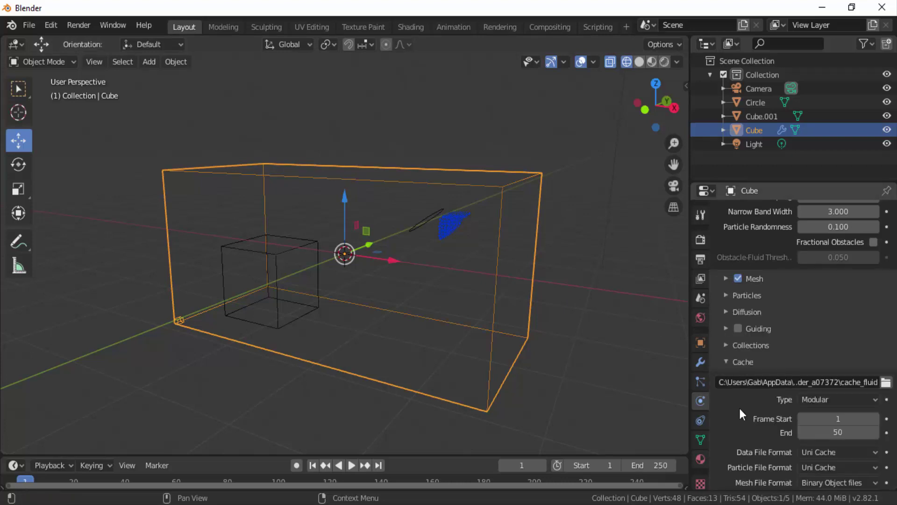
# Set the domain's cache type to Final.
pyautogui.scroll(-2, 739, 406)
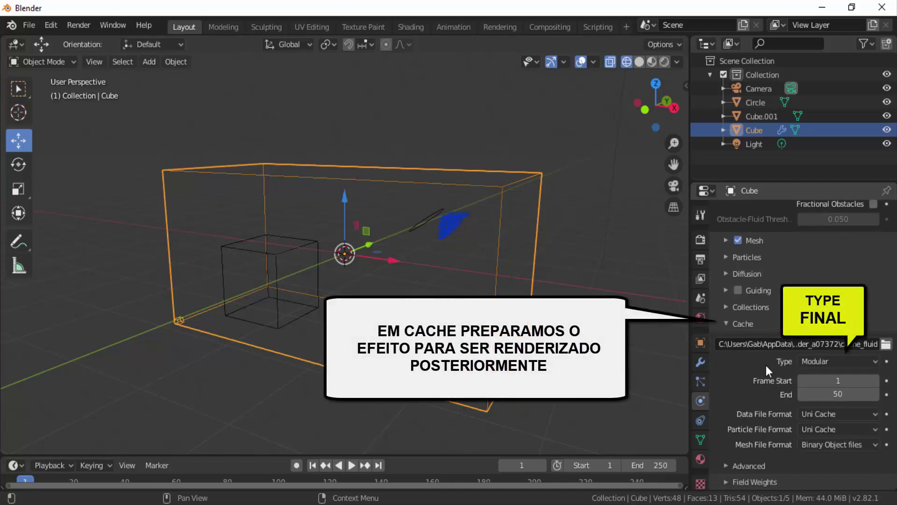
pyautogui.click(864, 361)
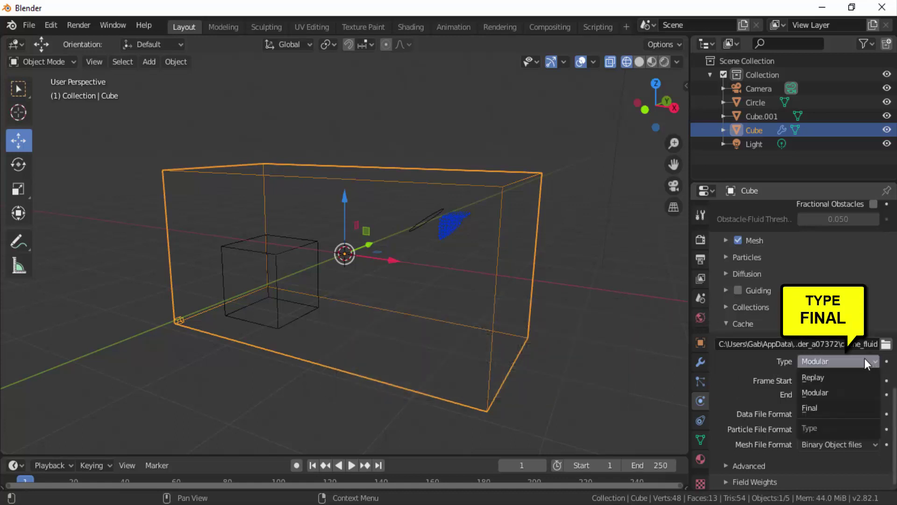
pyautogui.click(837, 405)
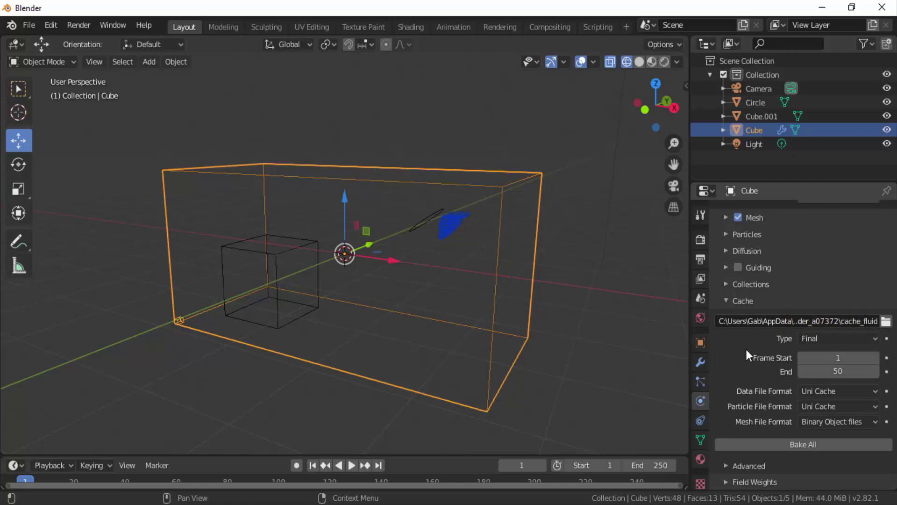
pyautogui.scroll(10, 747, 349)
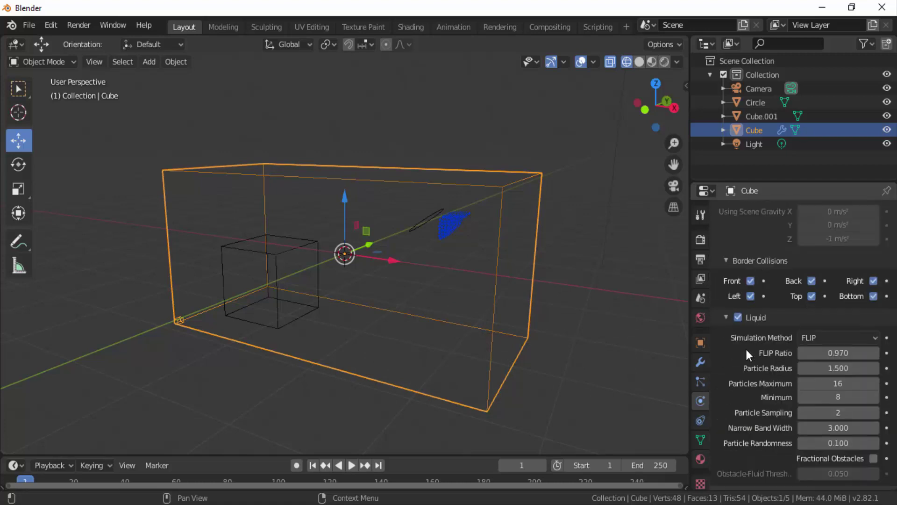
# Review the fluid domain's general, Border Collisions and Liquid settings, down to its Cache section.
pyautogui.scroll(10, 745, 346)
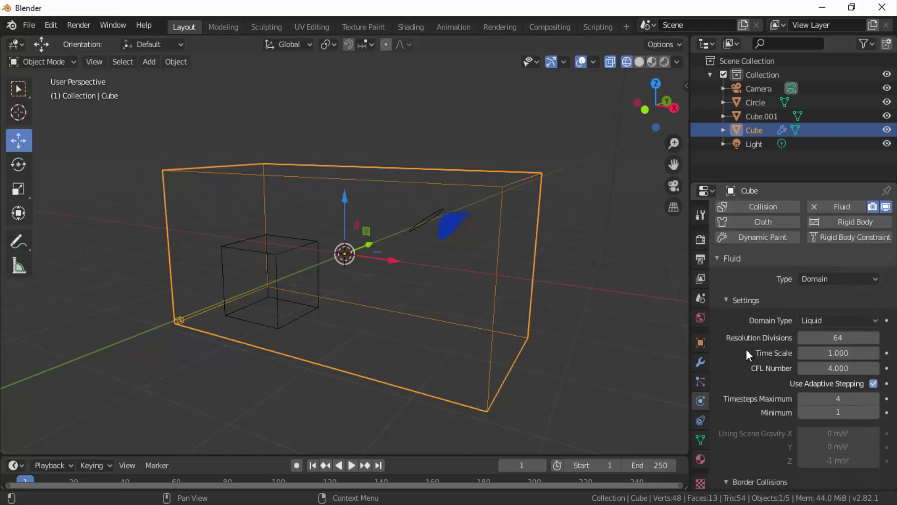
pyautogui.scroll(3, 745, 349)
pyautogui.scroll(-2, 745, 349)
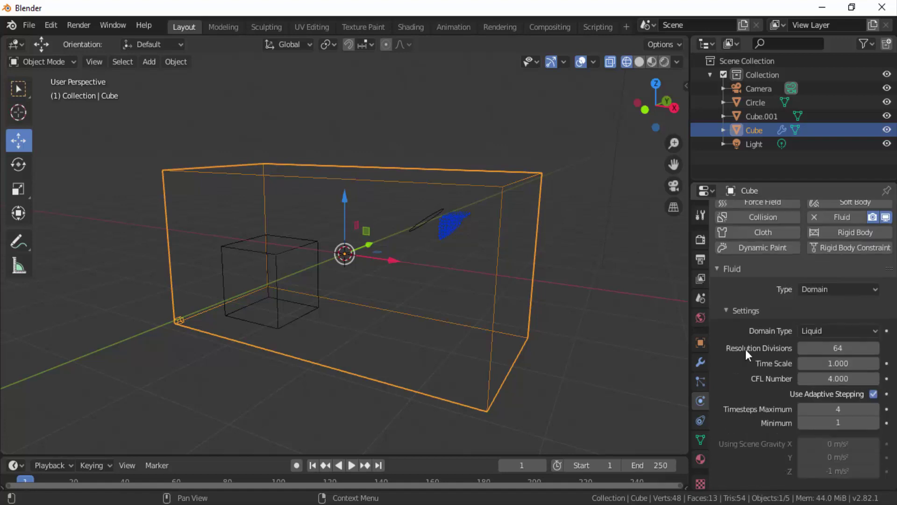
pyautogui.scroll(-2, 745, 349)
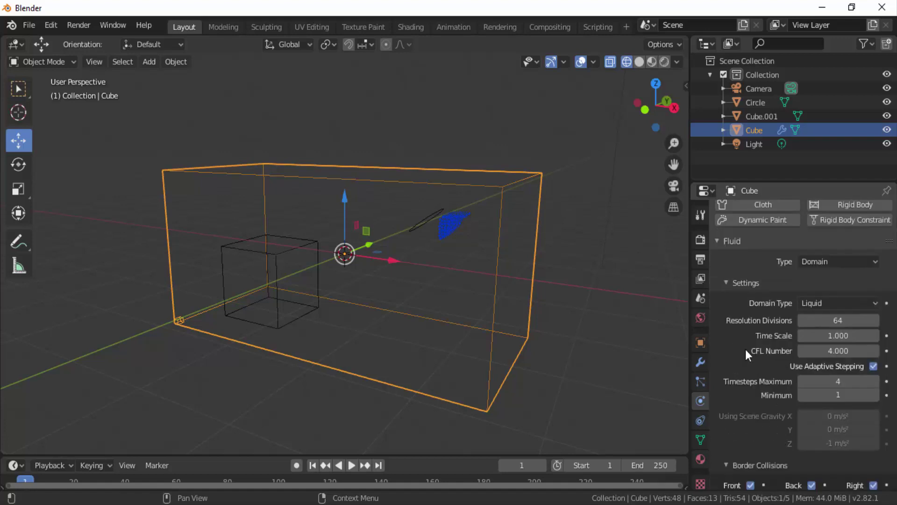
pyautogui.scroll(-4, 745, 349)
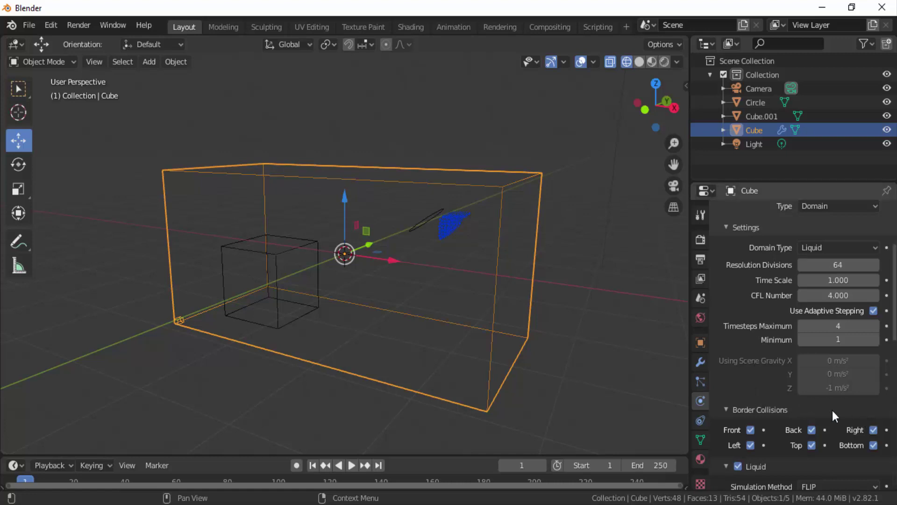
pyautogui.scroll(-6, 829, 410)
pyautogui.scroll(-18, 829, 411)
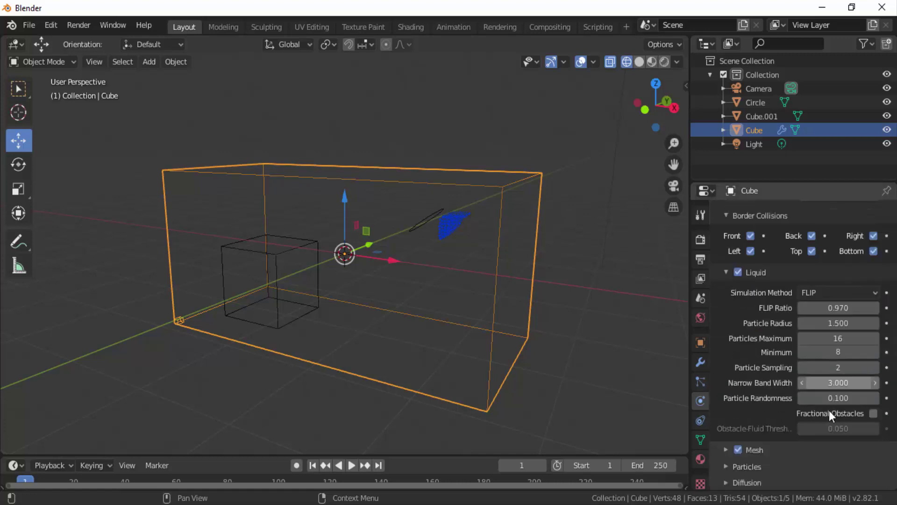
pyautogui.scroll(-4, 828, 409)
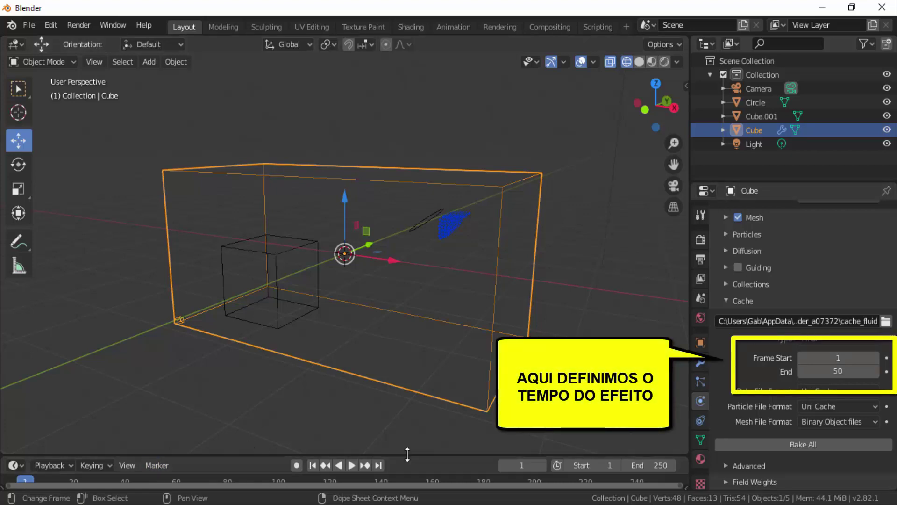
# Enlarge the timeline area and set the End frame of the domain's cache to 120.
pyautogui.moveTo(408, 454); pyautogui.dragTo(407, 386)
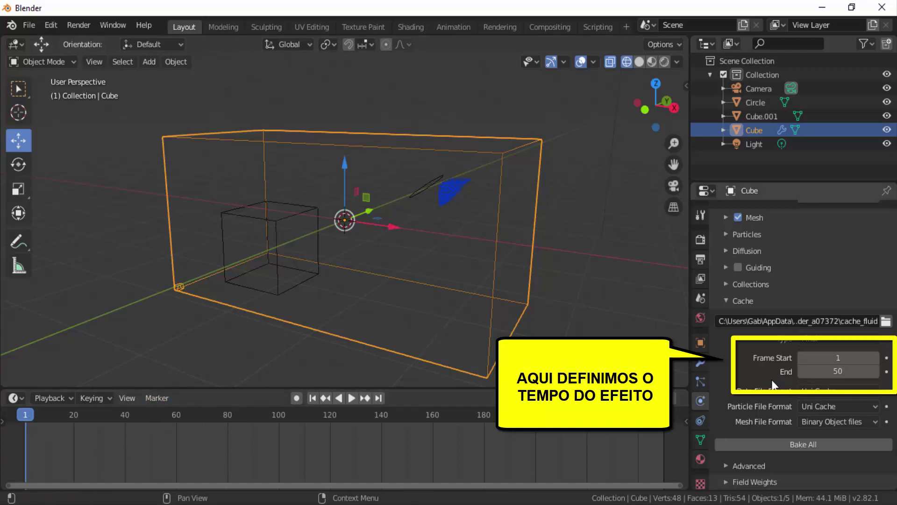
pyautogui.click(840, 371)
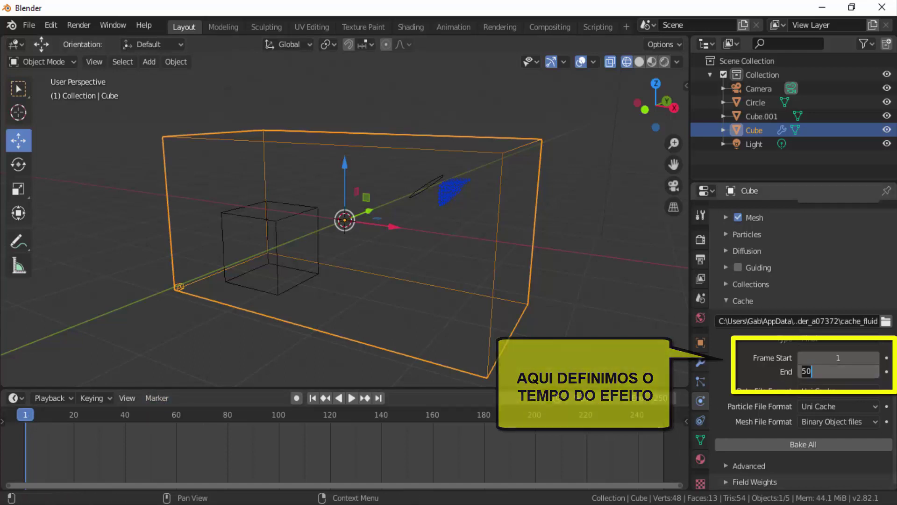
pyautogui.write('12')
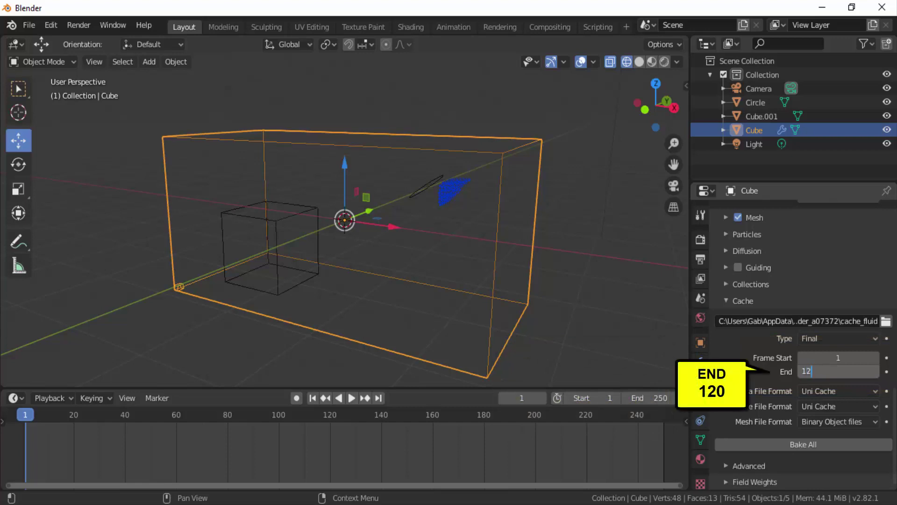
pyautogui.write('0')
pyautogui.press('Return')
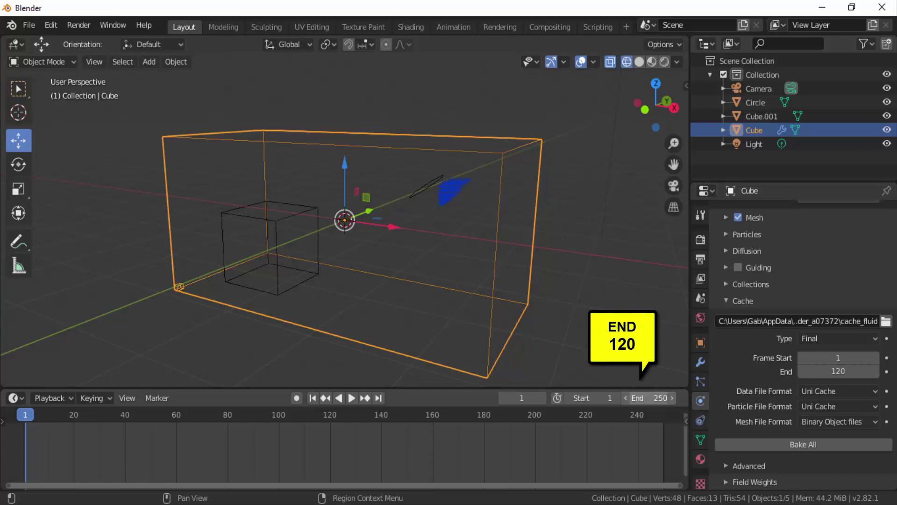
# Set the scene's End frame in the timeline to 120.
pyautogui.click(650, 398)
pyautogui.write('120')
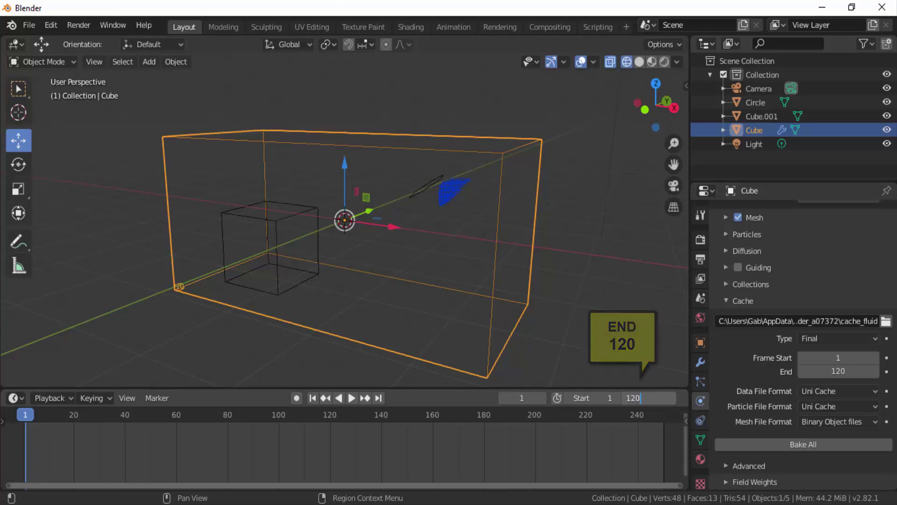
pyautogui.press('Return')
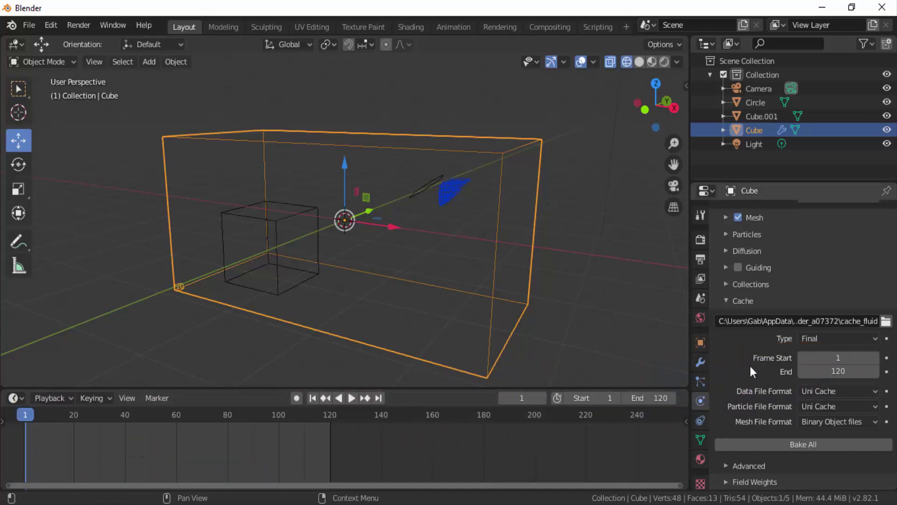
# Add Fluid physics to the circle inside the domain and set its type to Flow.
pyautogui.scroll(15, 745, 371)
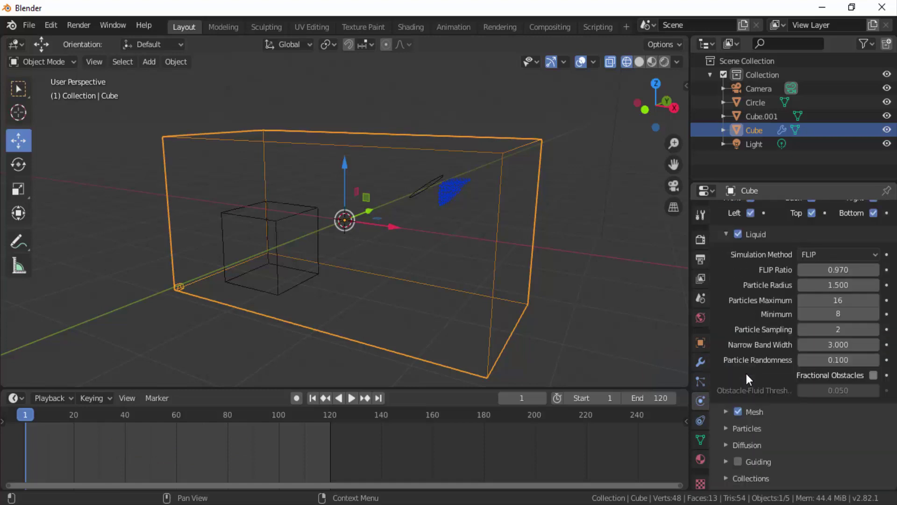
pyautogui.scroll(6, 746, 372)
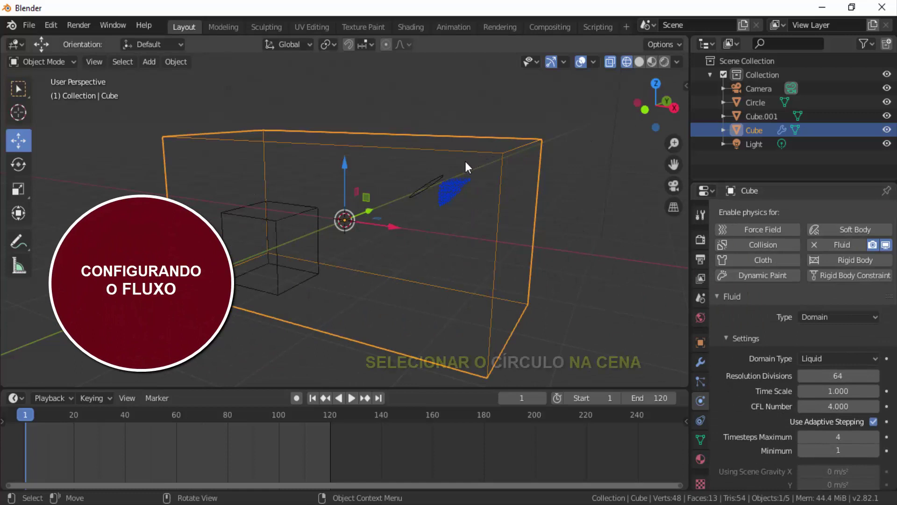
pyautogui.click(433, 180)
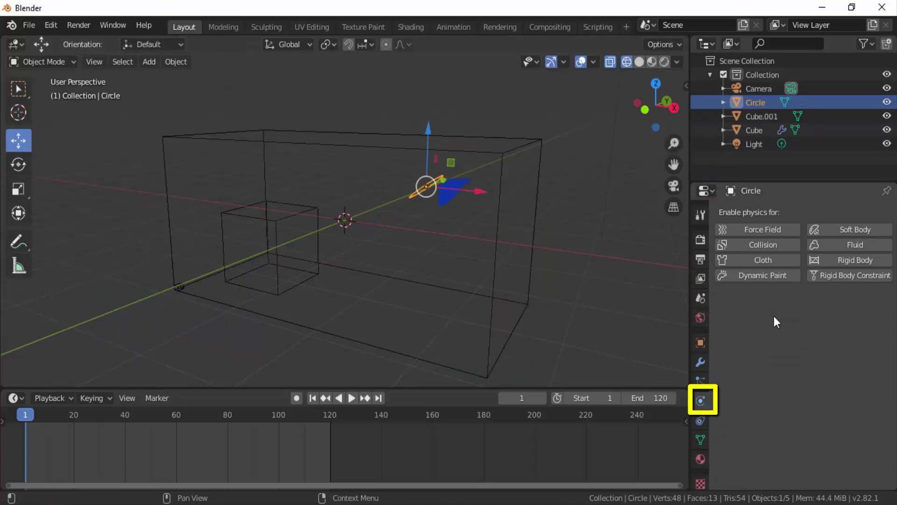
pyautogui.click(849, 244)
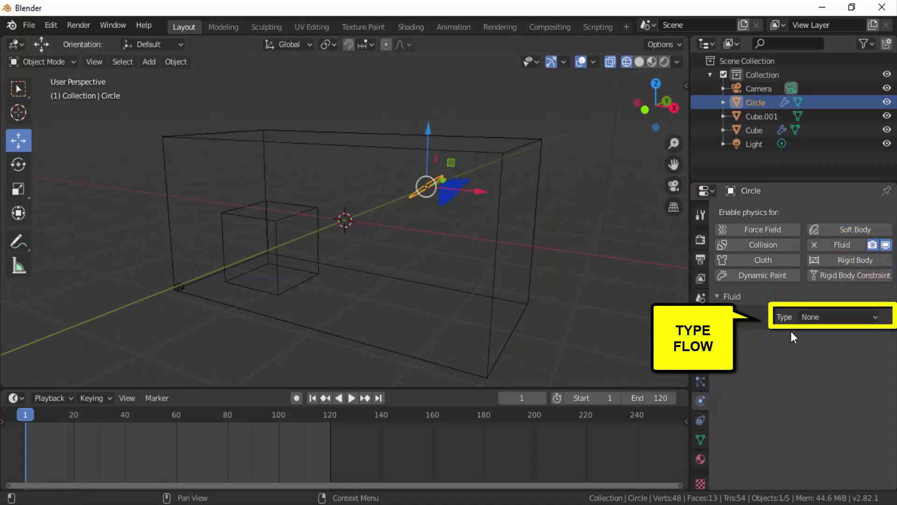
pyautogui.click(834, 318)
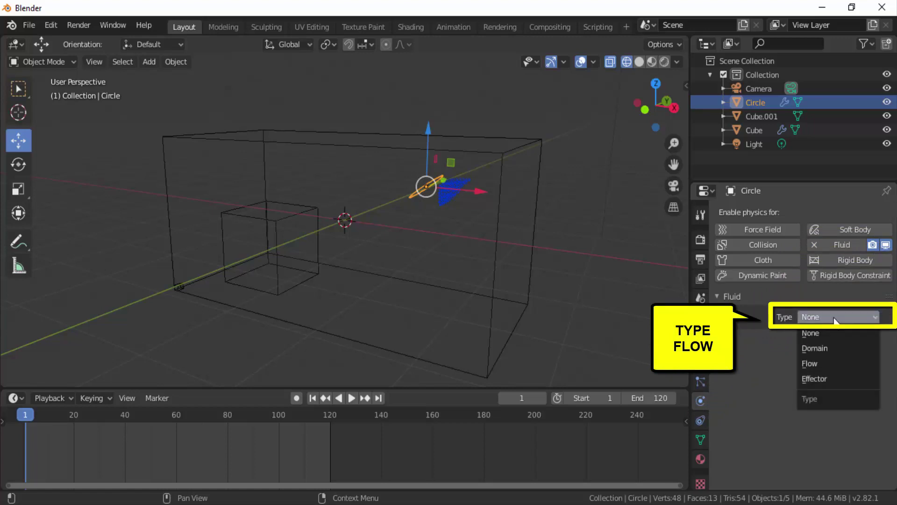
pyautogui.click(814, 361)
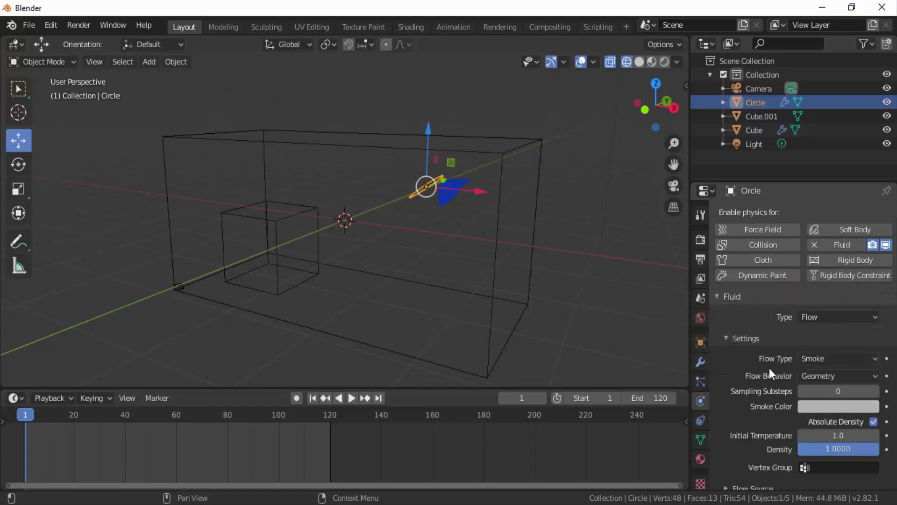
# Set the circle's Flow Type to Liquid and its Flow Behavior to Inflow.
pyautogui.click(870, 362)
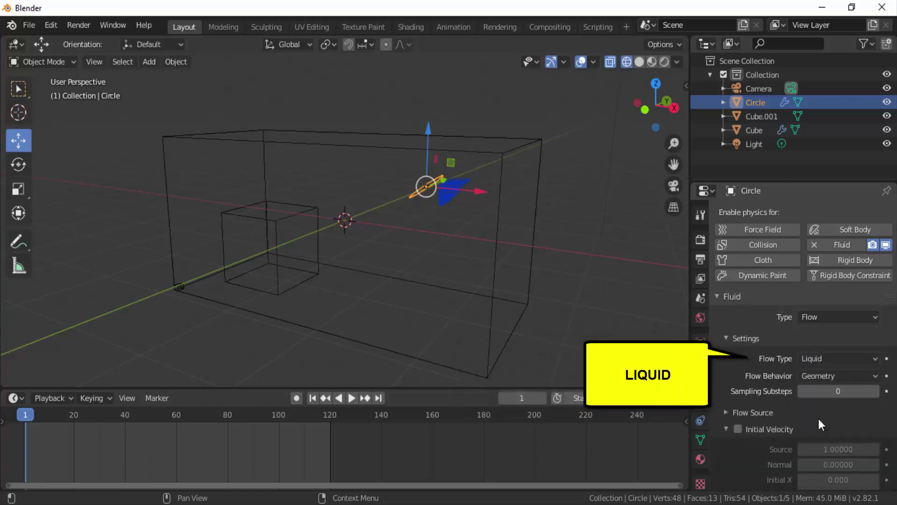
pyautogui.click(873, 377)
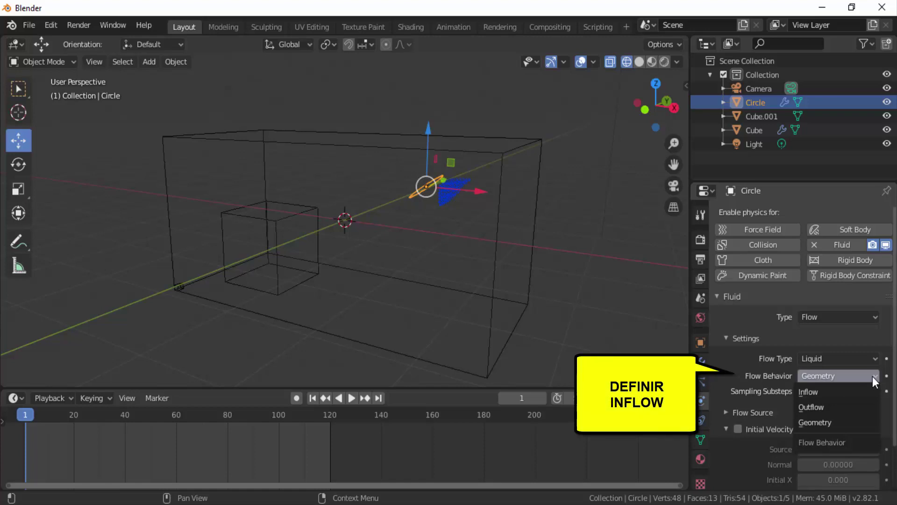
pyautogui.click(811, 394)
# Enable Initial Velocity for the circle's flow and set Initial X to 4.
pyautogui.scroll(-3, 811, 394)
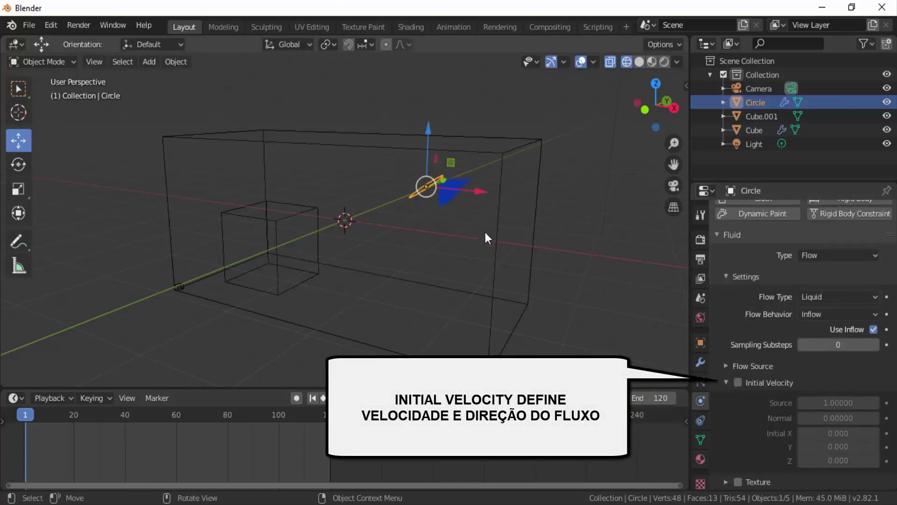
pyautogui.click(738, 383)
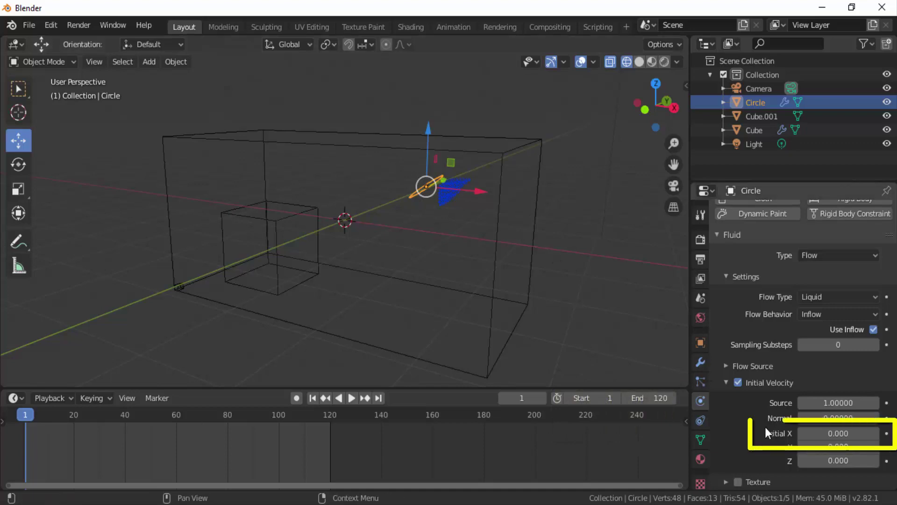
pyautogui.click(821, 434)
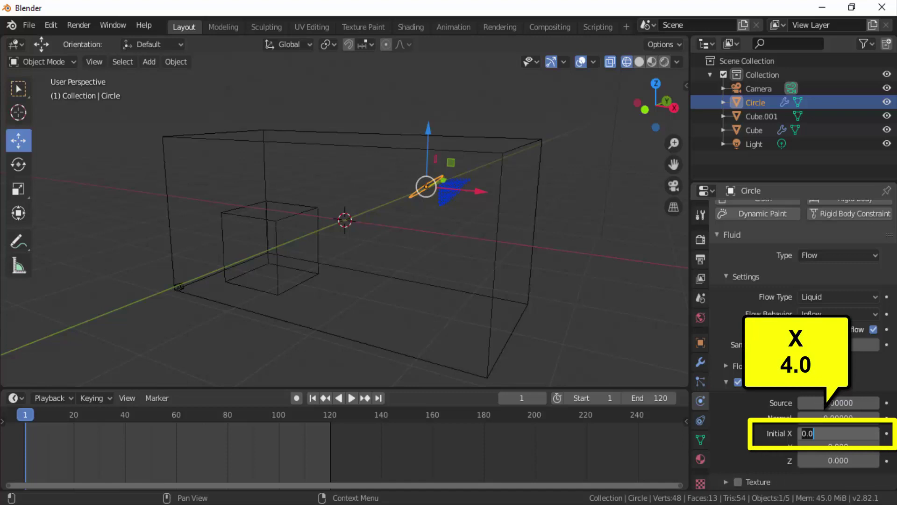
pyautogui.write('4')
pyautogui.press('Return')
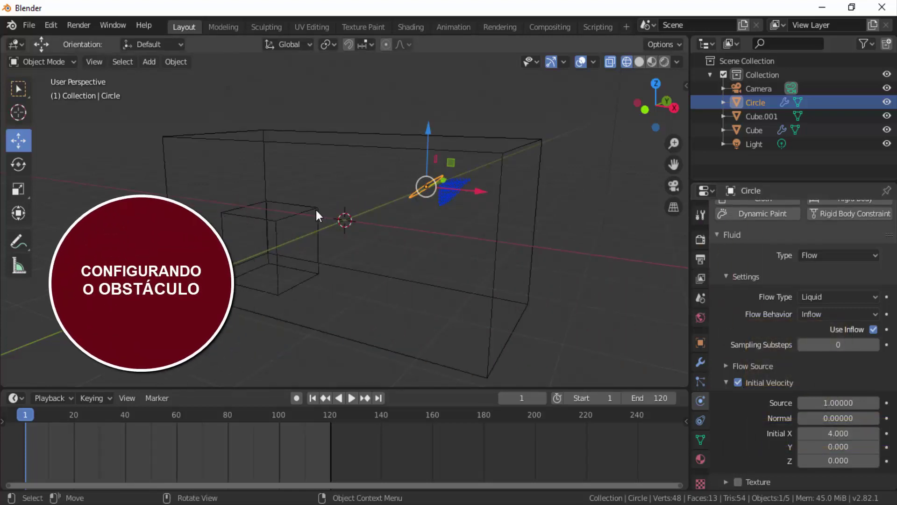
# Add Fluid physics to the smaller cube as an Effector, with Collision as its effector type.
pyautogui.click(304, 212)
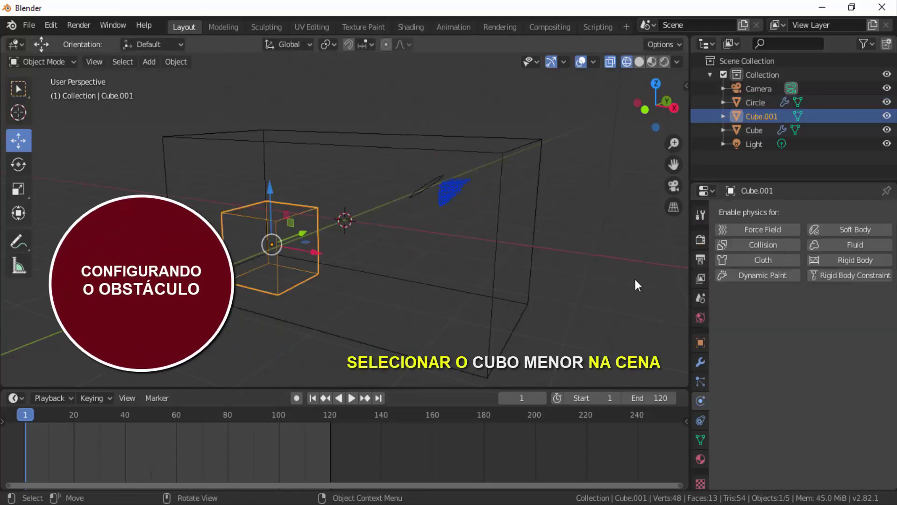
pyautogui.click(855, 247)
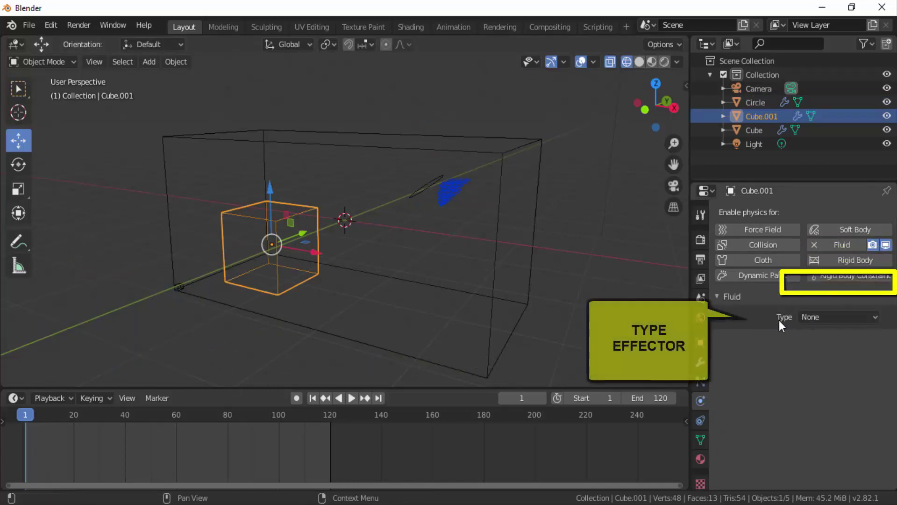
pyautogui.click(829, 317)
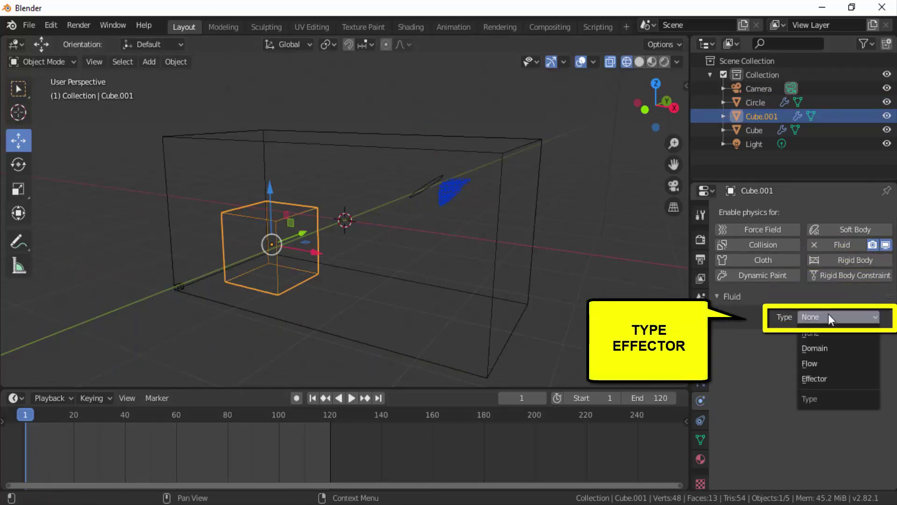
pyautogui.click(815, 379)
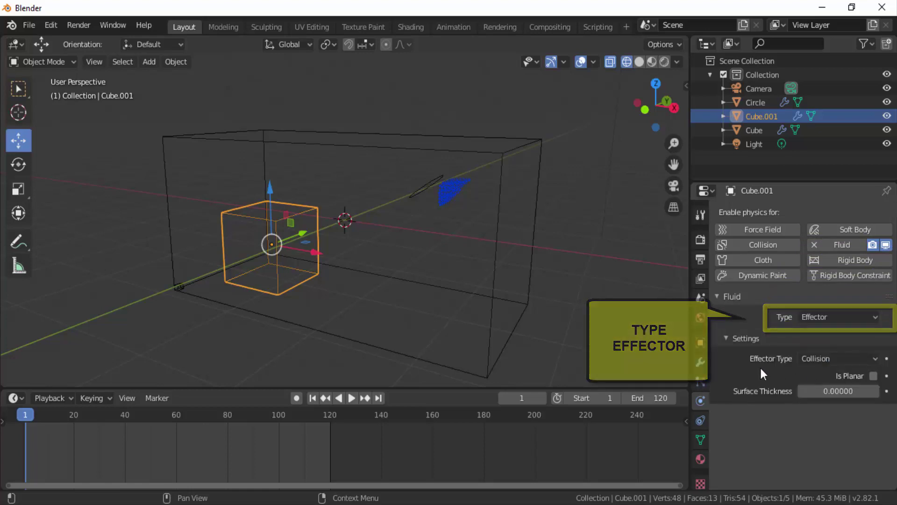
pyautogui.click(873, 358)
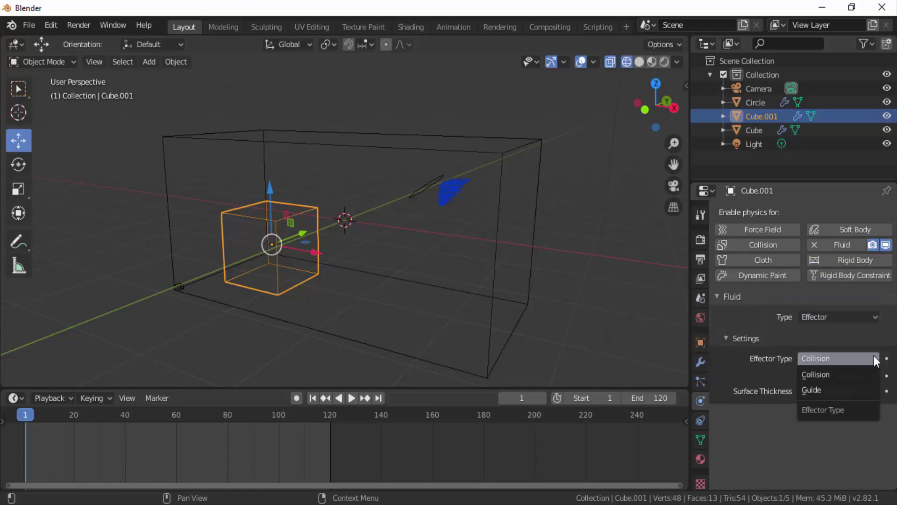
pyautogui.click(808, 372)
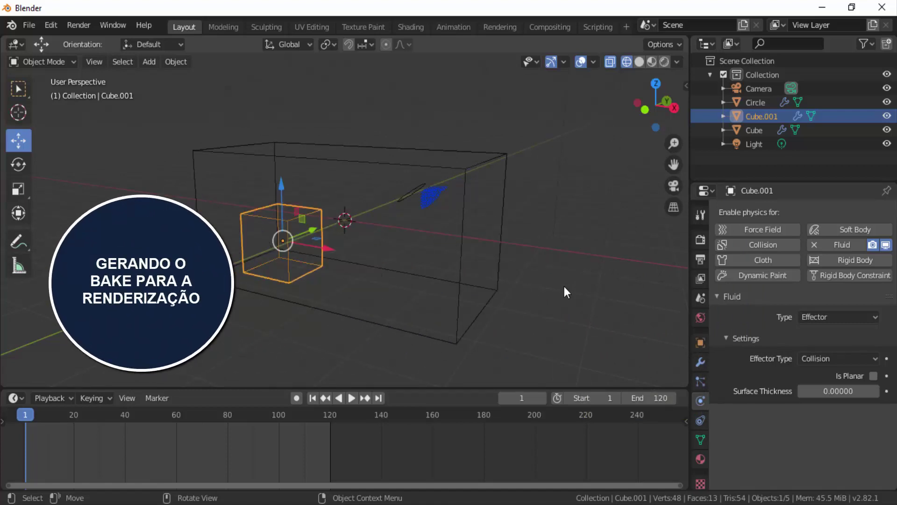
# Select the large domain box and bring up its Cache settings with the Bake All option.
pyautogui.click(500, 158)
pyautogui.scroll(-3, 727, 347)
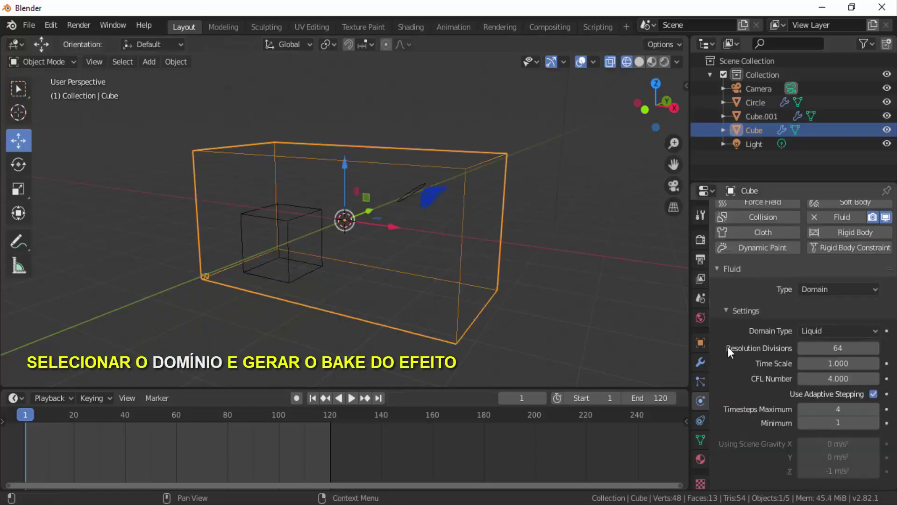
pyautogui.scroll(-15, 728, 346)
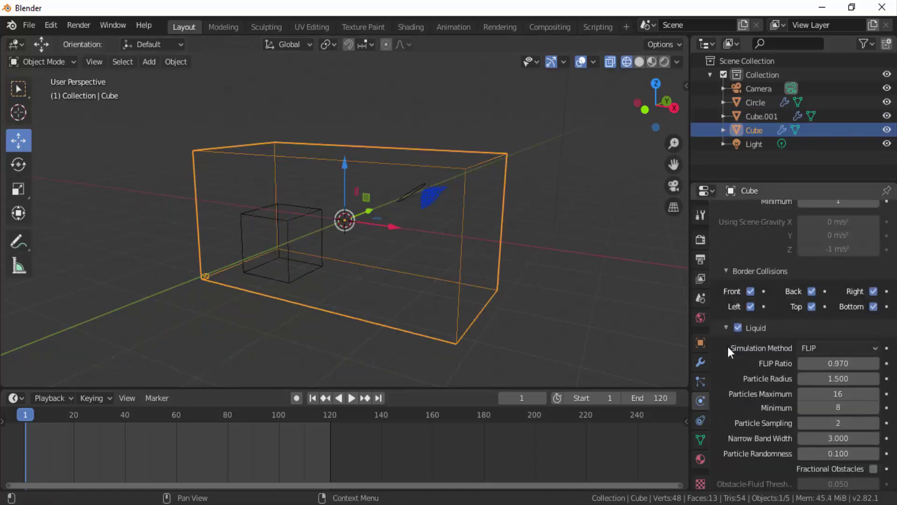
pyautogui.scroll(-10, 728, 346)
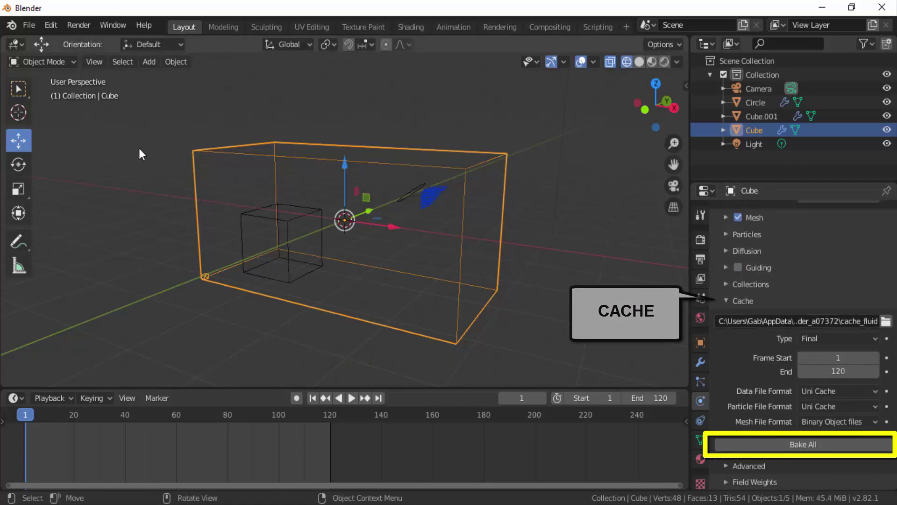
# Save the project as teste.blend in the Documents folder, overwriting the existing file.
pyautogui.click(31, 26)
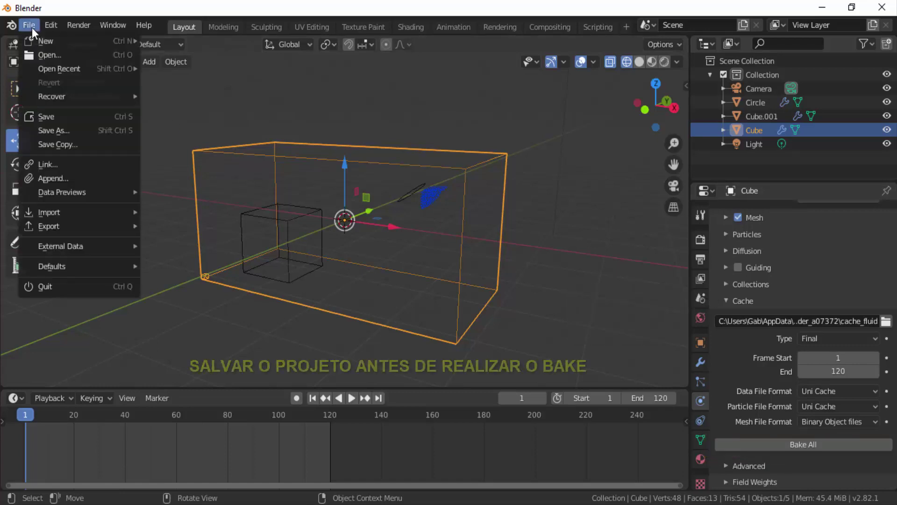
pyautogui.click(51, 130)
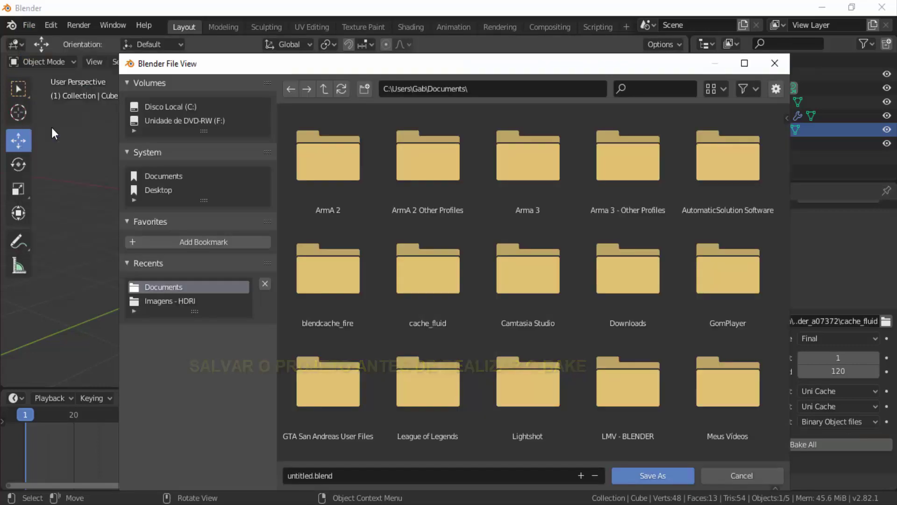
pyautogui.click(310, 474)
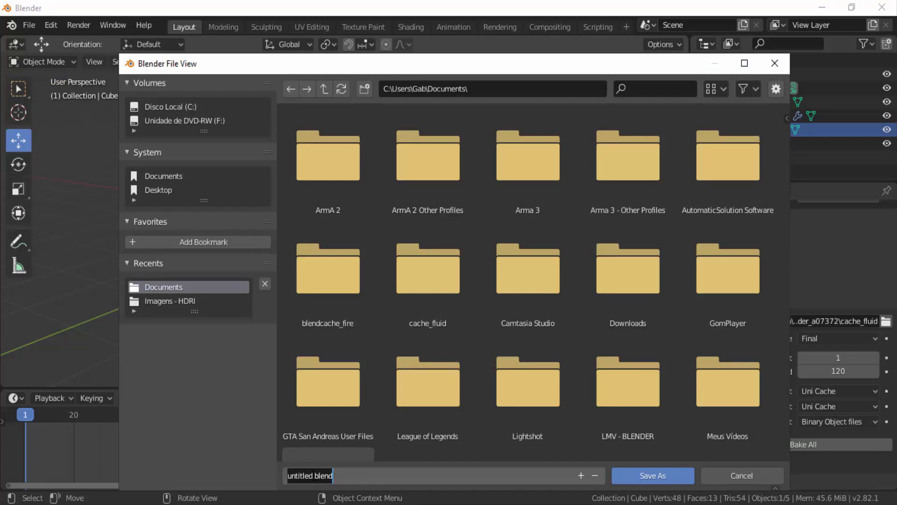
pyautogui.click(312, 474)
pyautogui.moveTo(313, 475); pyautogui.dragTo(251, 467)
pyautogui.write('teste')
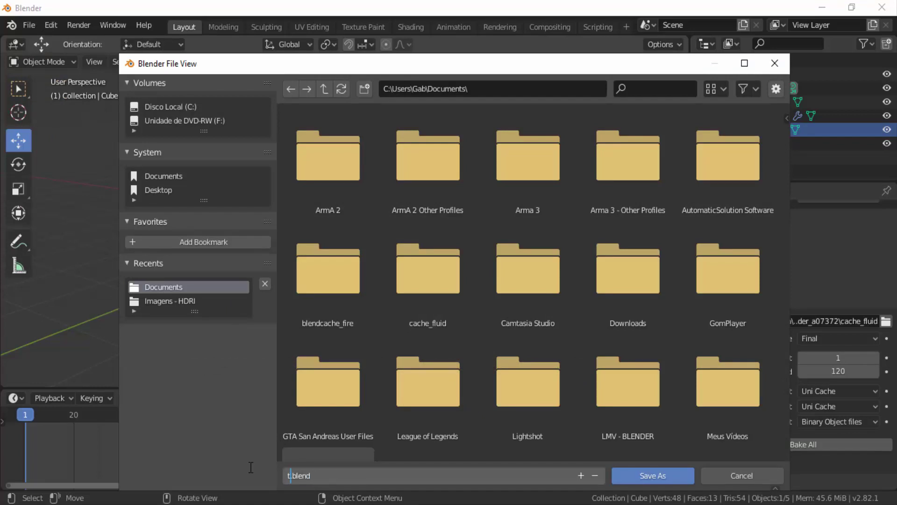
pyautogui.click(655, 475)
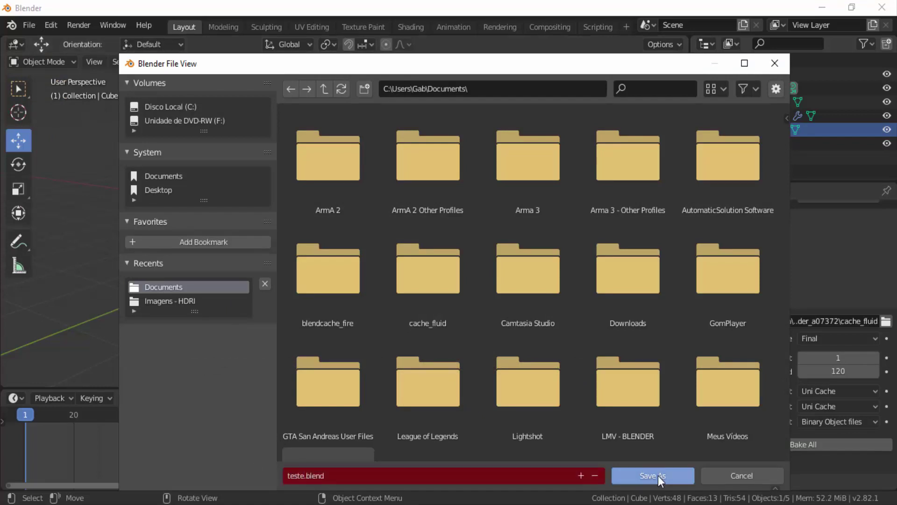
pyautogui.click(654, 475)
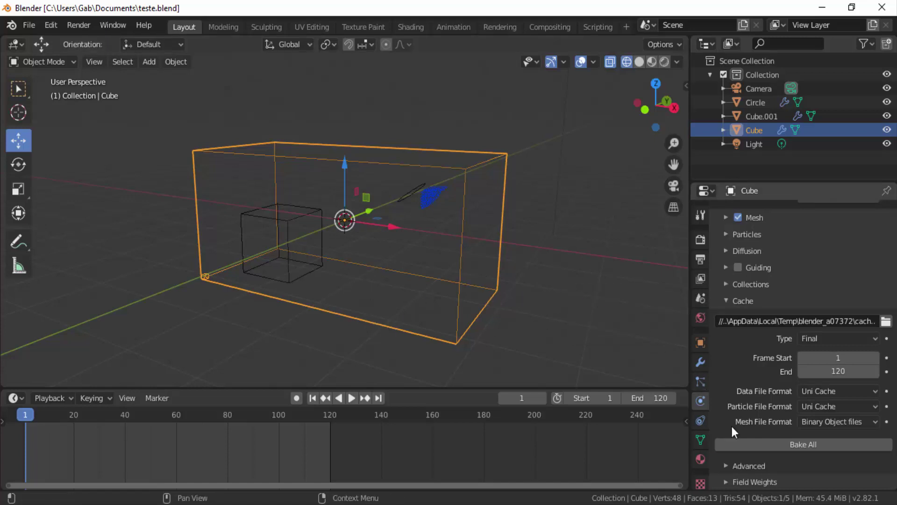
# Bake the whole fluid simulation, play back the animation and pause it at frame 92.
pyautogui.click(813, 446)
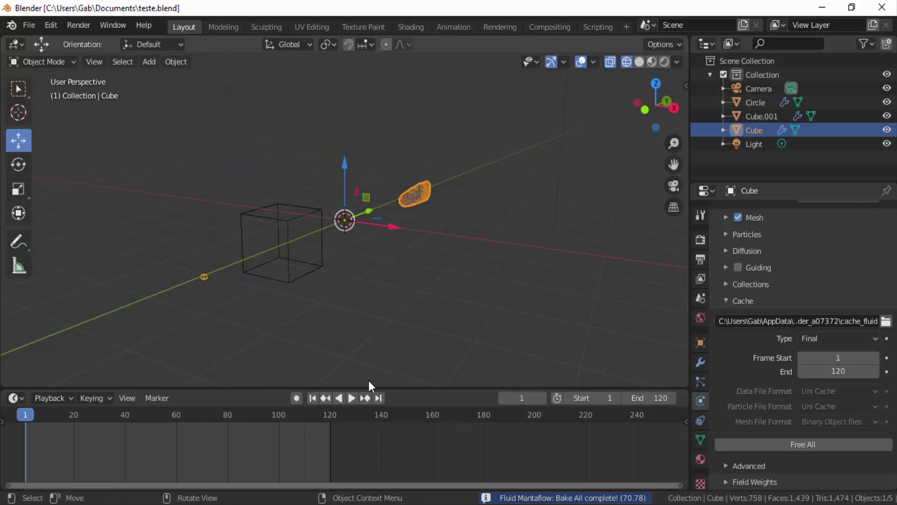
pyautogui.click(352, 397)
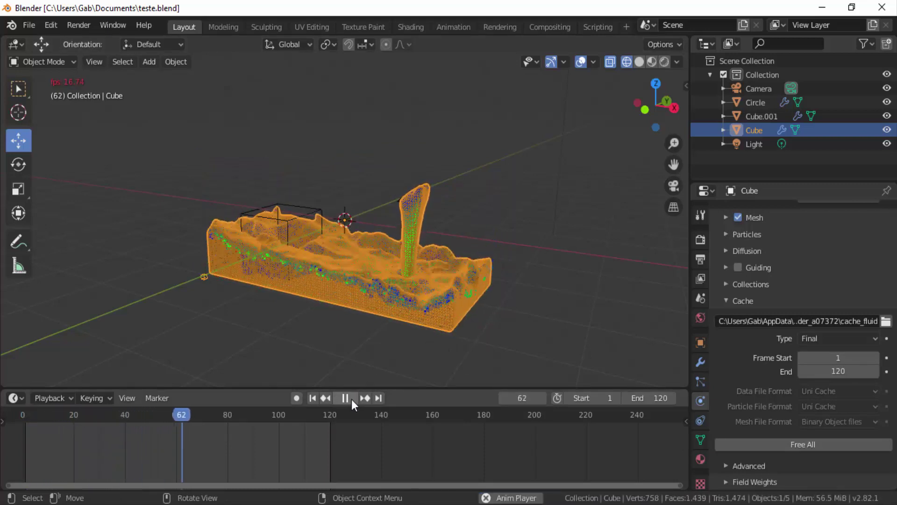
pyautogui.click(352, 399)
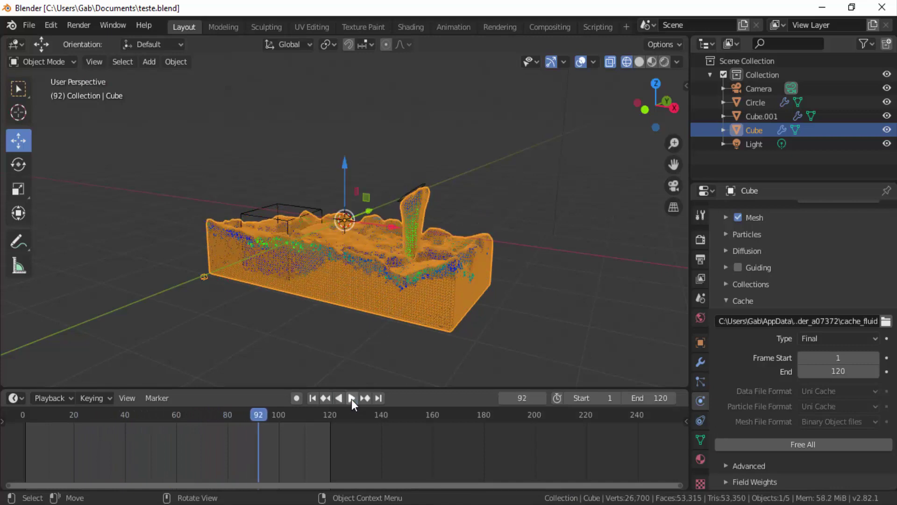
# Render a still image of the current frame, examine the whole liquid surface and put the render window away.
pyautogui.click(76, 25)
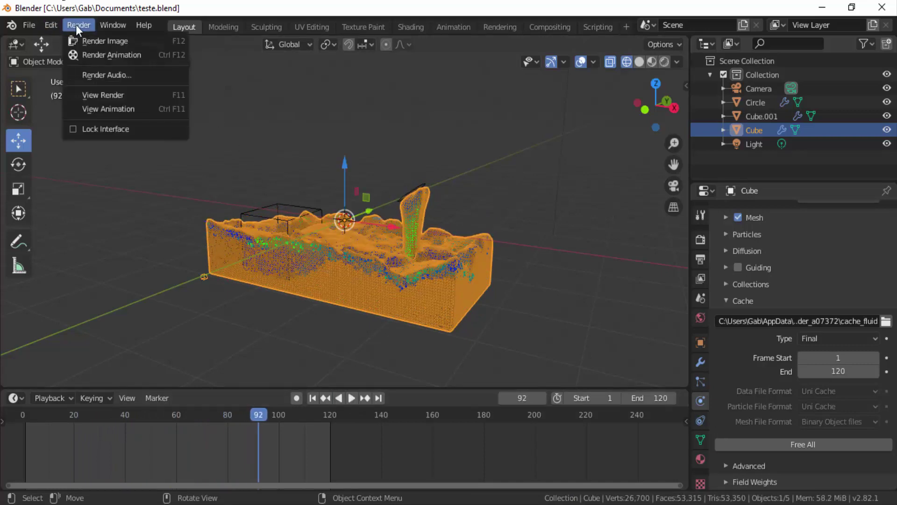
pyautogui.click(85, 41)
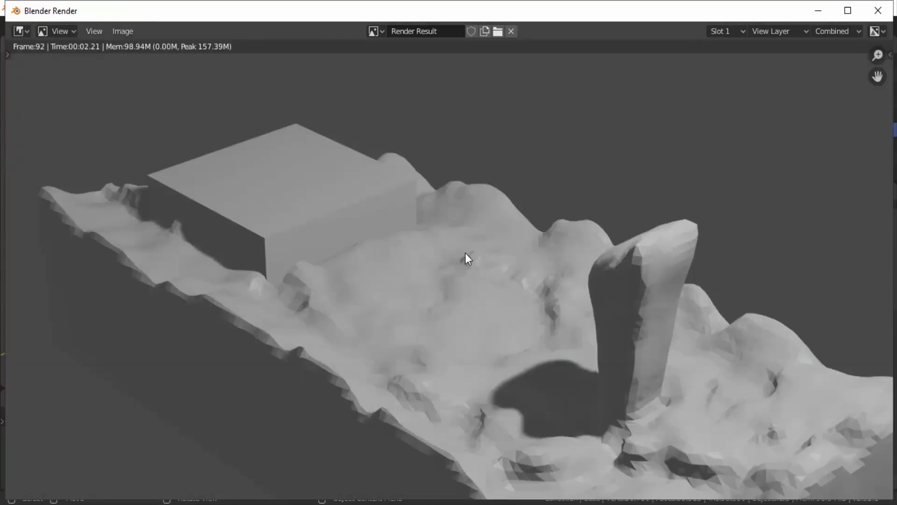
pyautogui.scroll(-1, 470, 258)
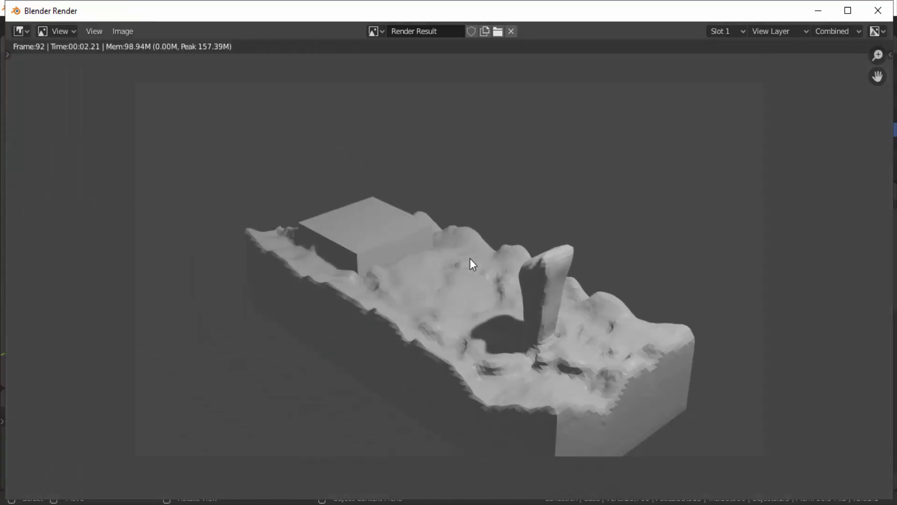
pyautogui.click(818, 11)
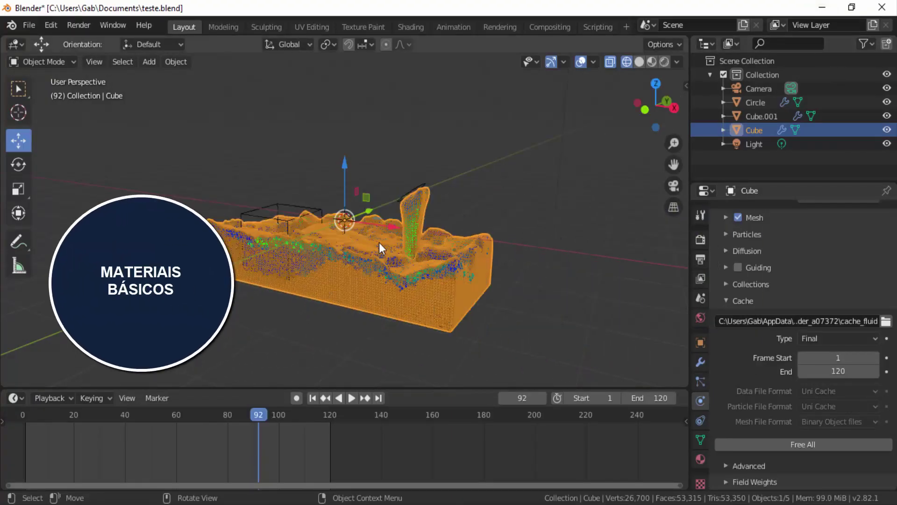
# Apply Shade Smooth to the liquid mesh and render the current frame again to check its surface.
pyautogui.rightClick(536, 175)
pyautogui.press('Escape')
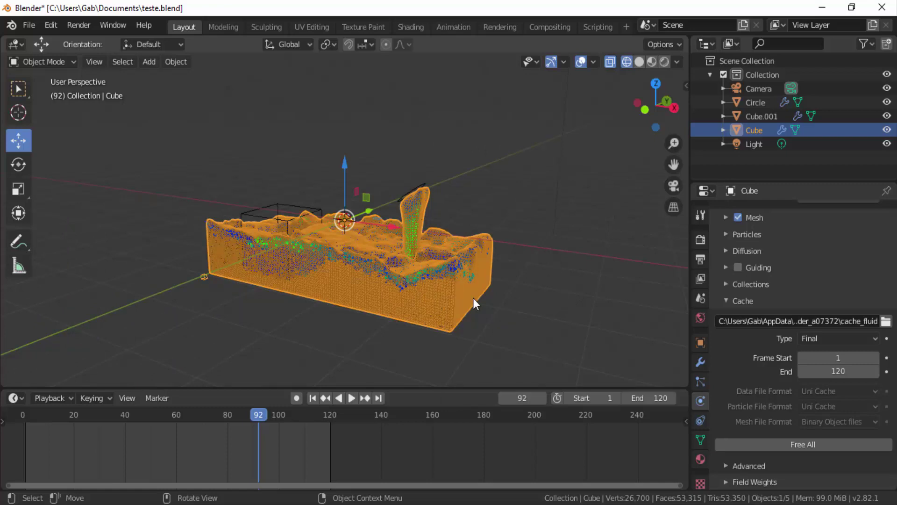
pyautogui.click(68, 24)
pyautogui.click(79, 38)
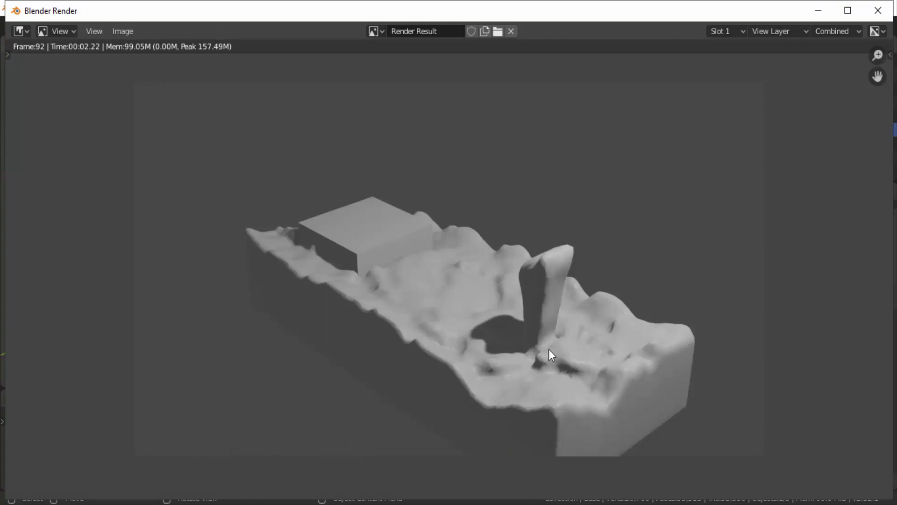
pyautogui.click(817, 10)
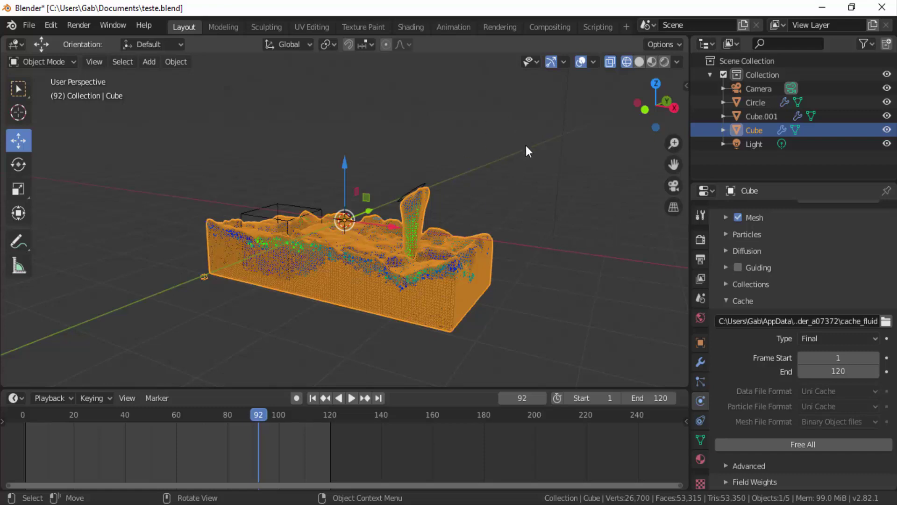
# Use HDRI - (7).jpg as an Environment Texture for the world background color and show the viewport in Rendered shading.
pyautogui.click(700, 318)
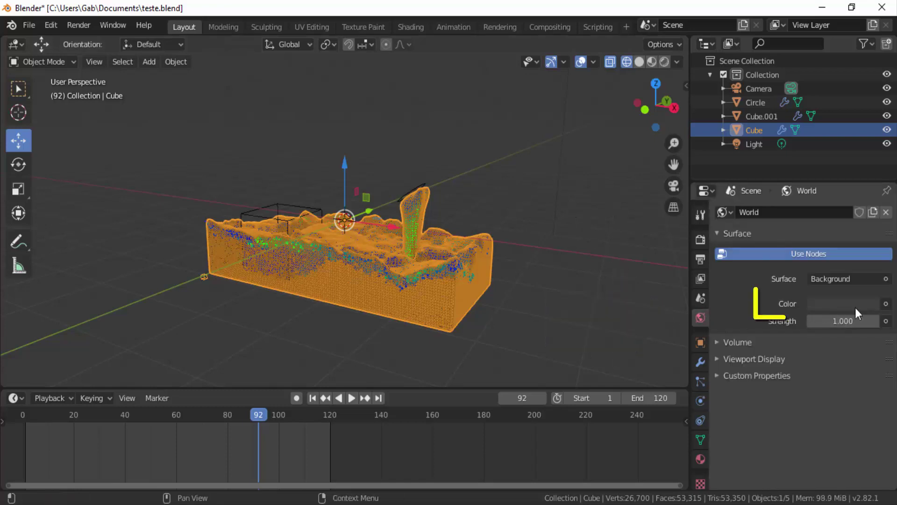
pyautogui.click(885, 304)
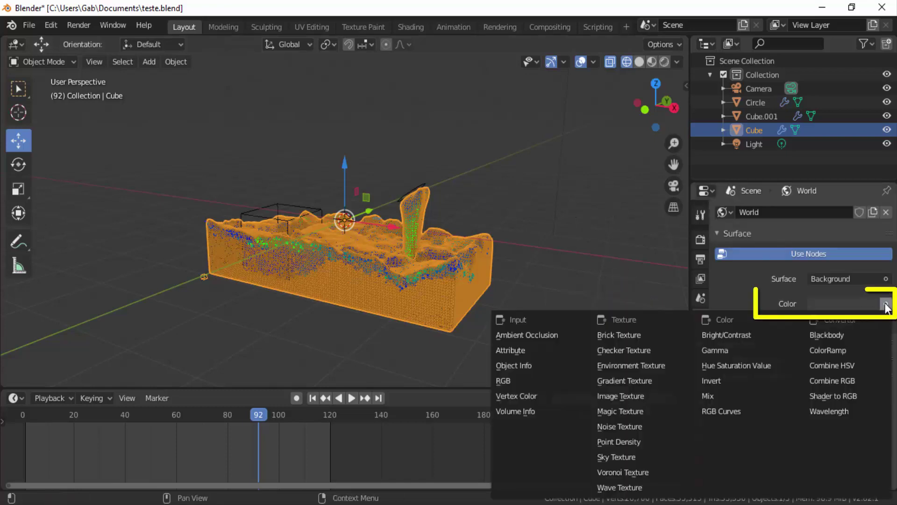
pyautogui.click(628, 365)
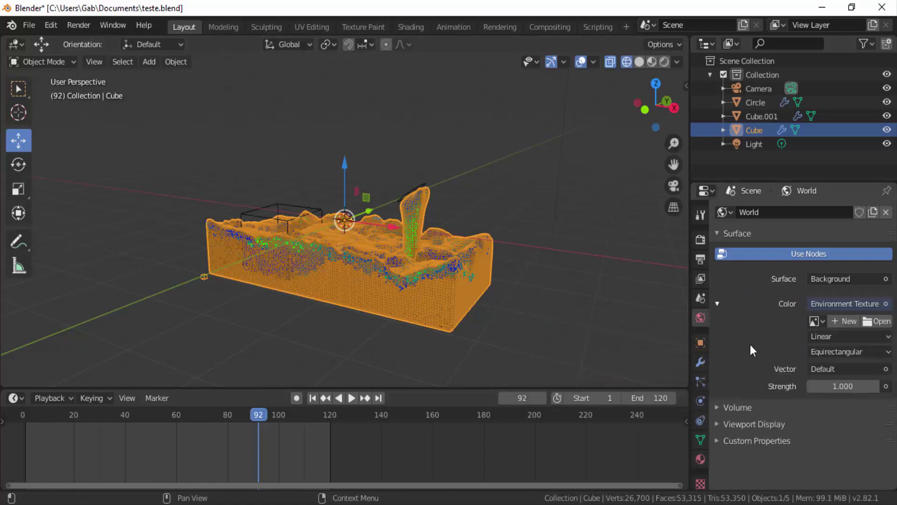
pyautogui.click(867, 322)
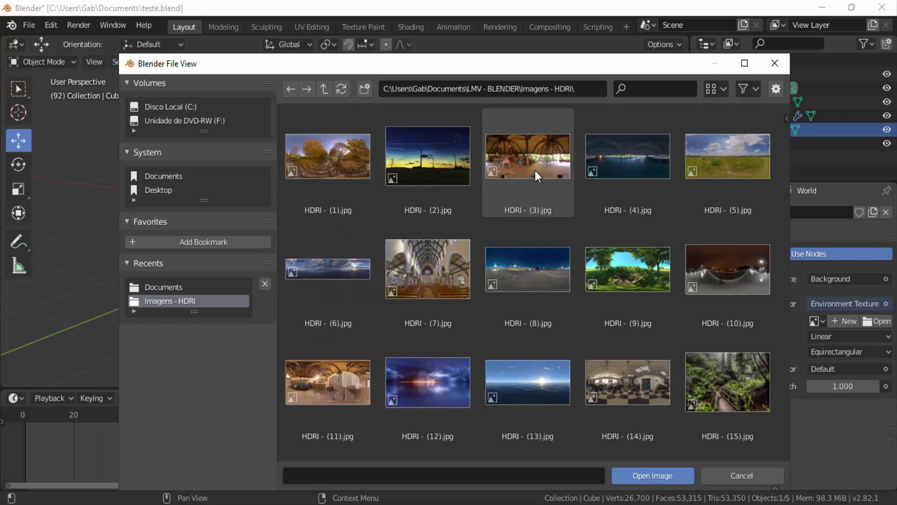
pyautogui.click(448, 273)
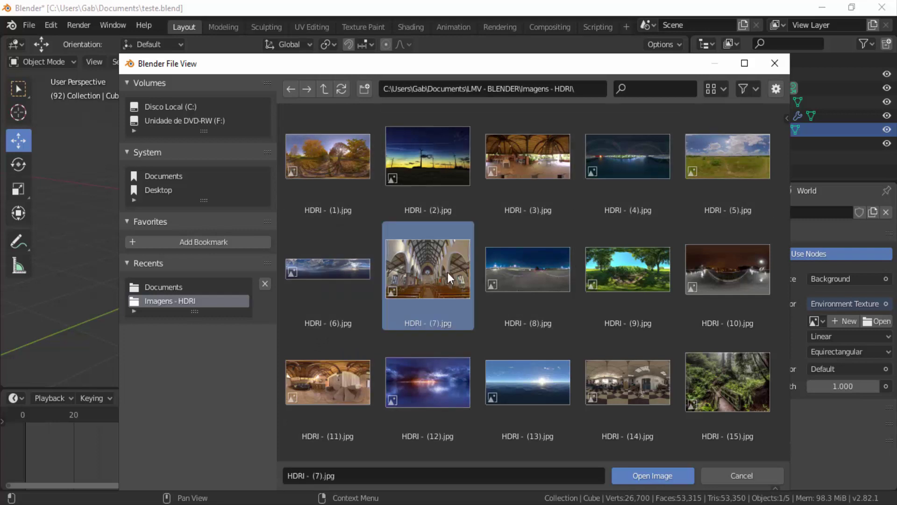
pyautogui.click(643, 476)
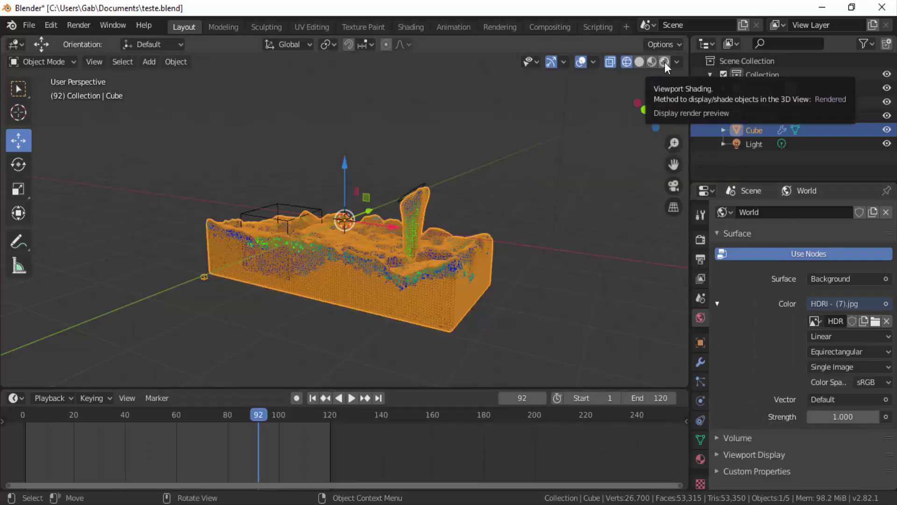
pyautogui.click(664, 63)
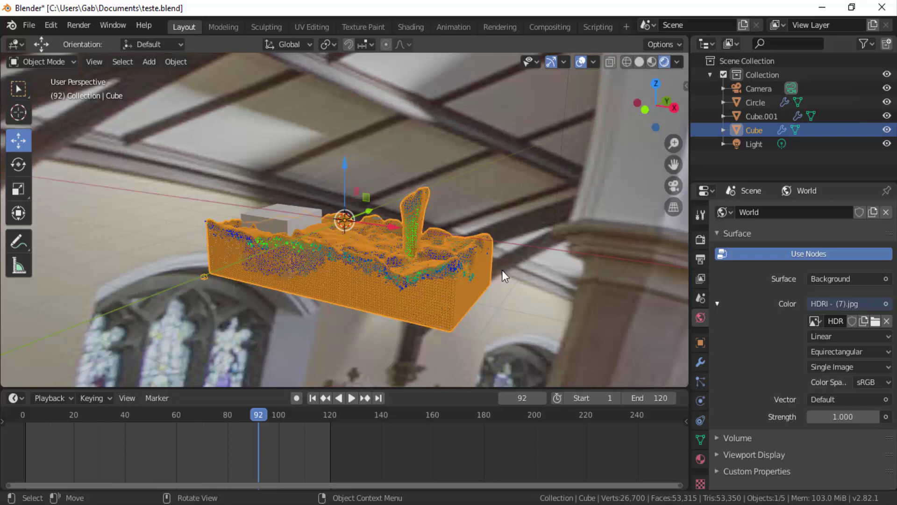
# Add a mesh plane, scale it up about 21 times and lower it to the liquid's base as a floor.
pyautogui.hotkey('shift', 'a')
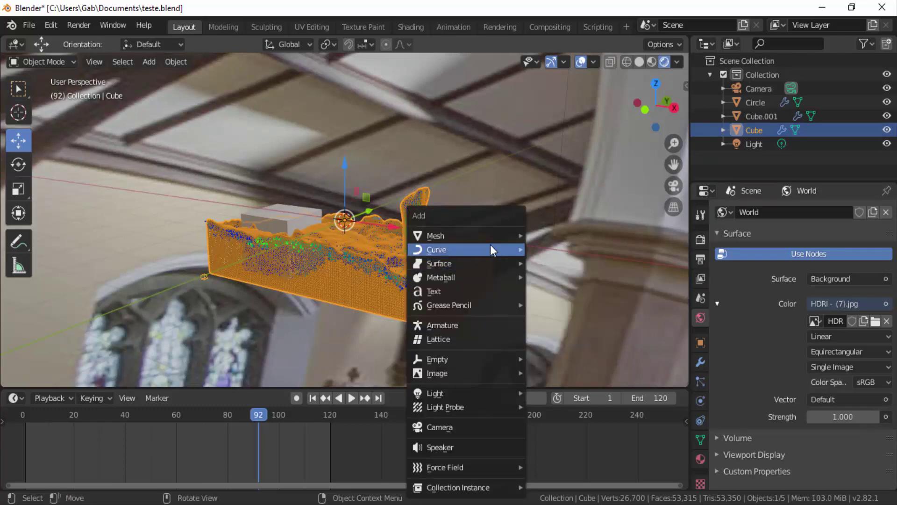
pyautogui.moveTo(487, 237)
pyautogui.click(546, 237)
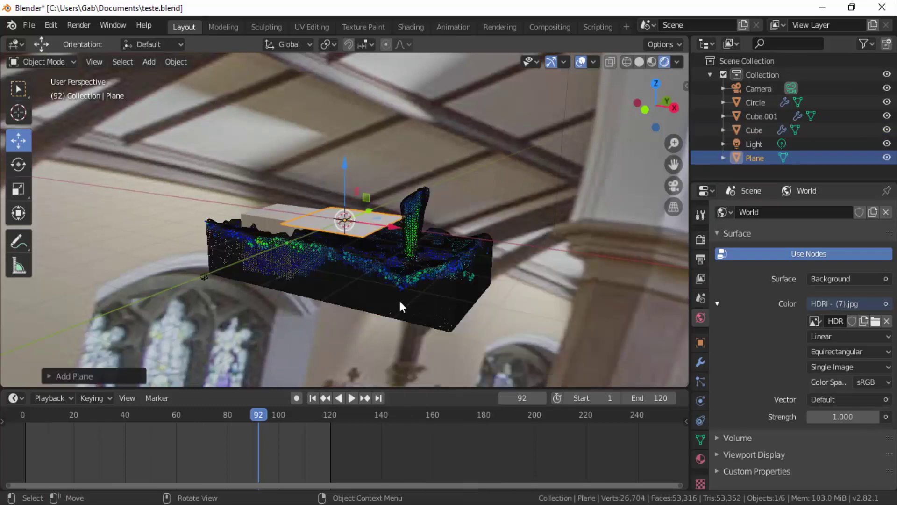
pyautogui.press('s')
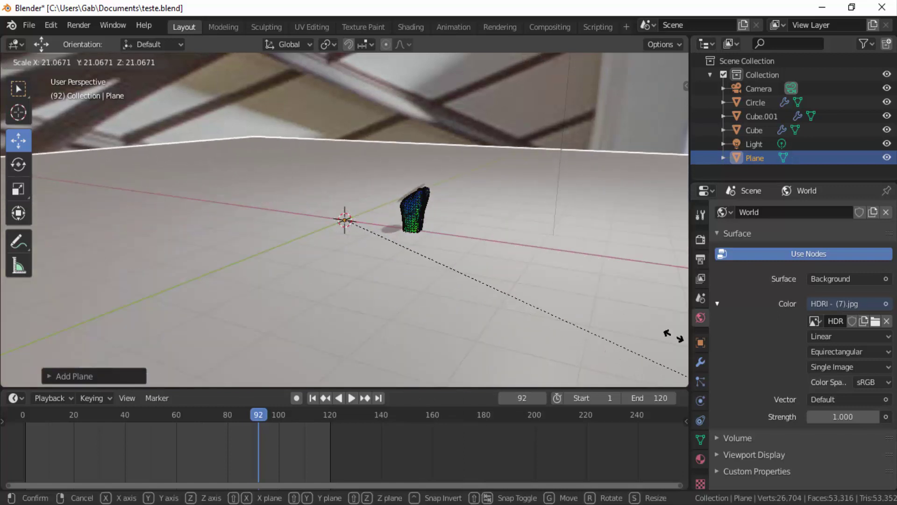
pyautogui.click(673, 335)
pyautogui.moveTo(343, 169); pyautogui.dragTo(320, 216)
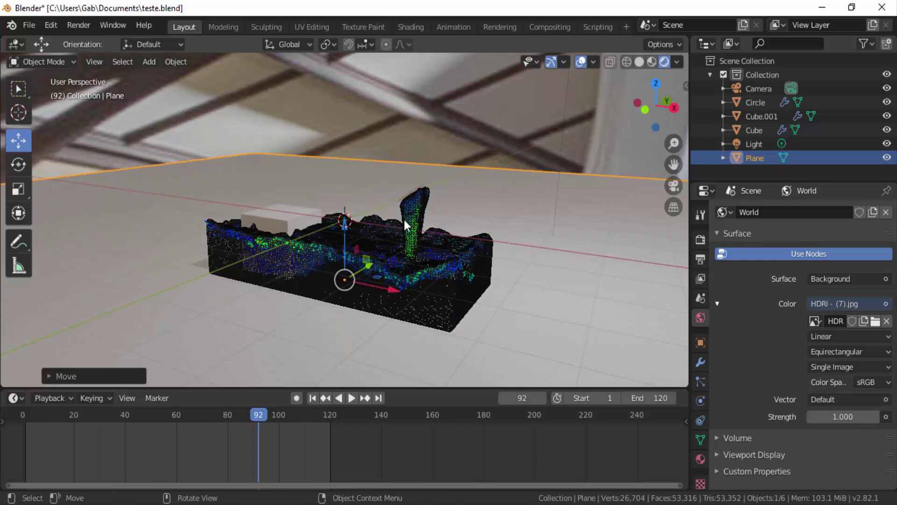
# Select the liquid domain and give its material a light blue Base Color.
pyautogui.click(446, 285)
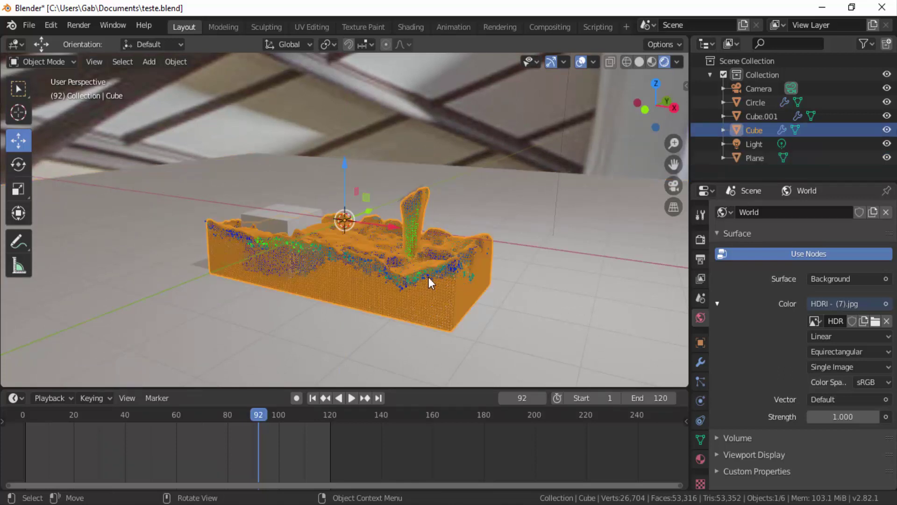
pyautogui.click(700, 459)
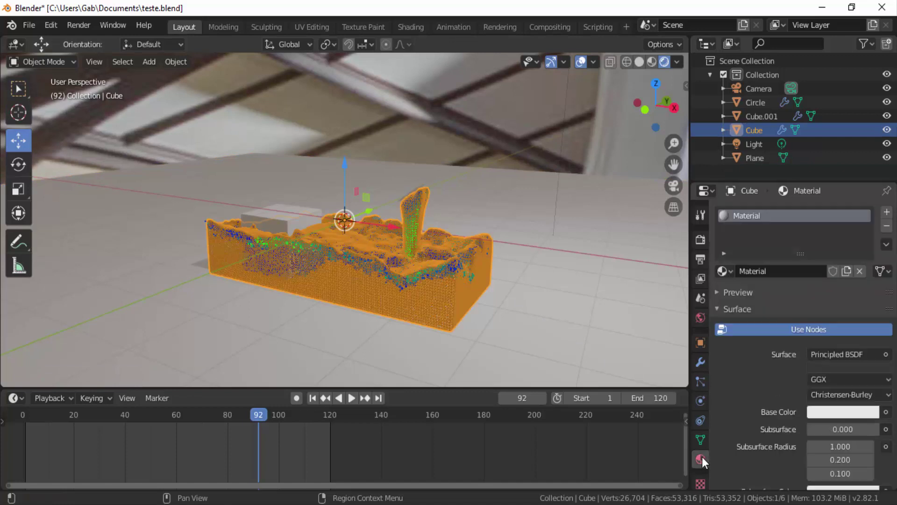
pyautogui.scroll(-3, 738, 412)
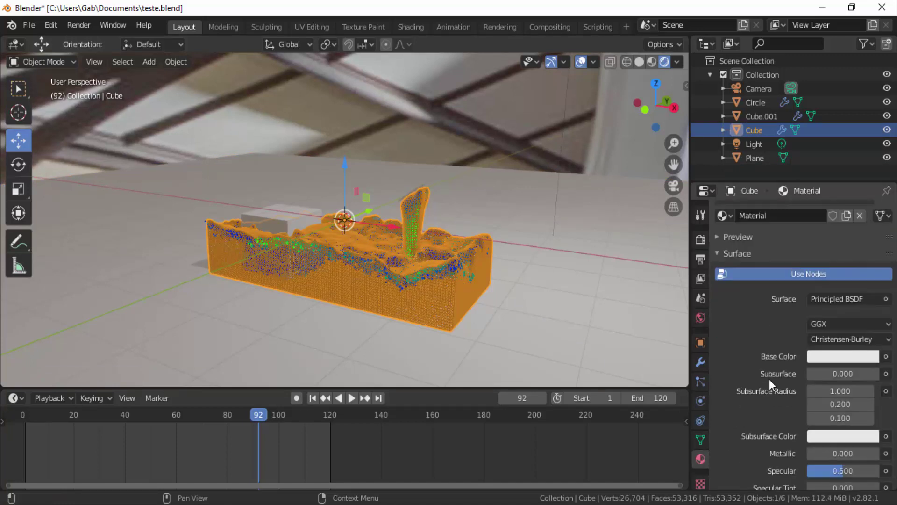
pyautogui.click(826, 356)
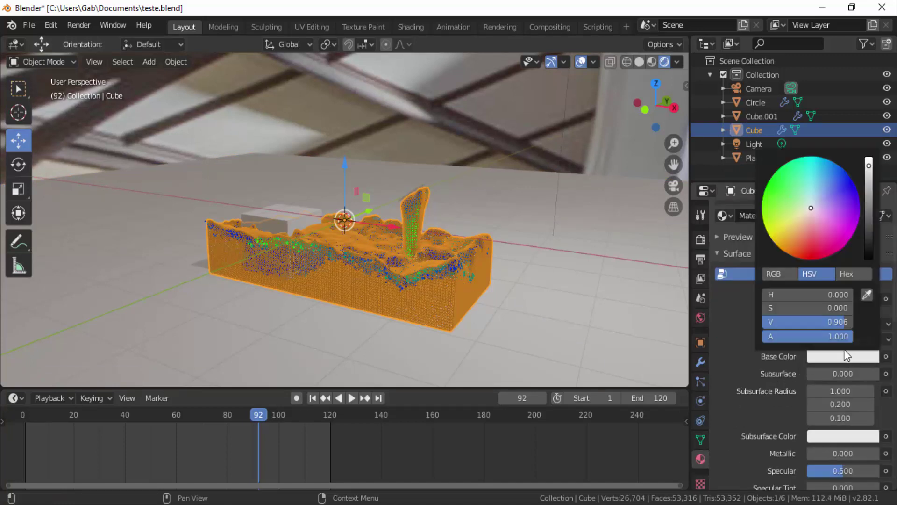
pyautogui.click(818, 194)
# Set the liquid material's Roughness to 0 and its Transmission to 1.
pyautogui.scroll(-4, 748, 450)
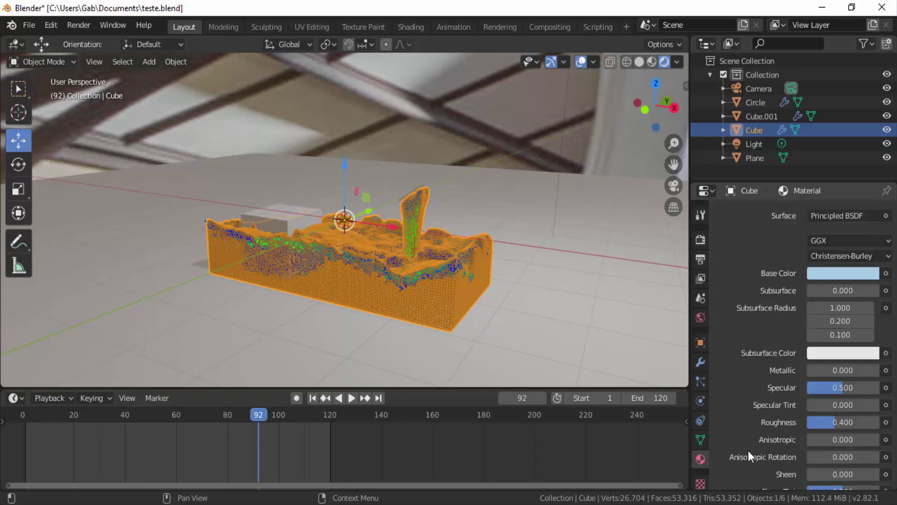
pyautogui.scroll(-2, 747, 450)
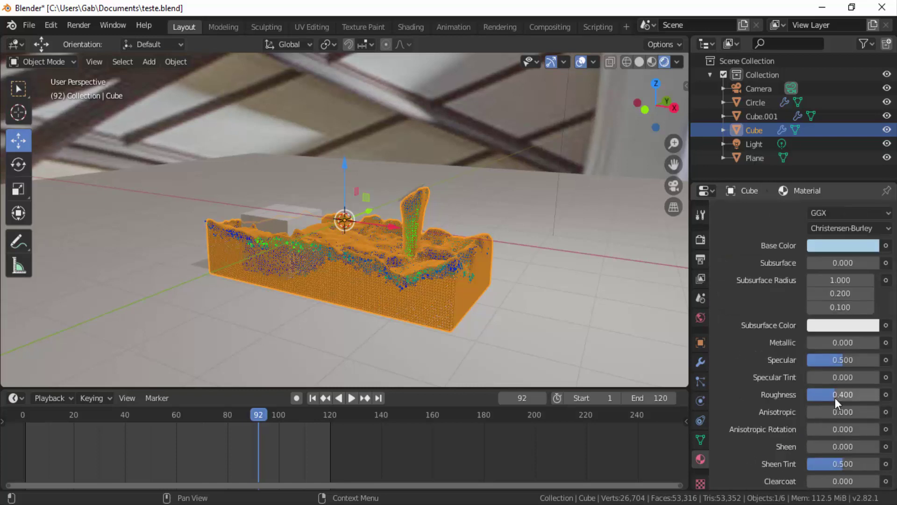
pyautogui.moveTo(835, 397); pyautogui.dragTo(790, 398)
pyautogui.scroll(-4, 759, 427)
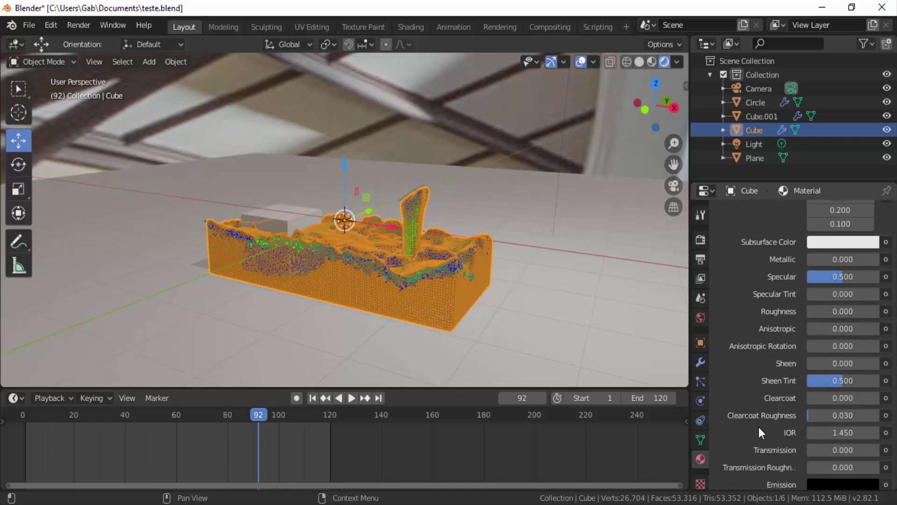
pyautogui.moveTo(826, 450); pyautogui.dragTo(879, 450)
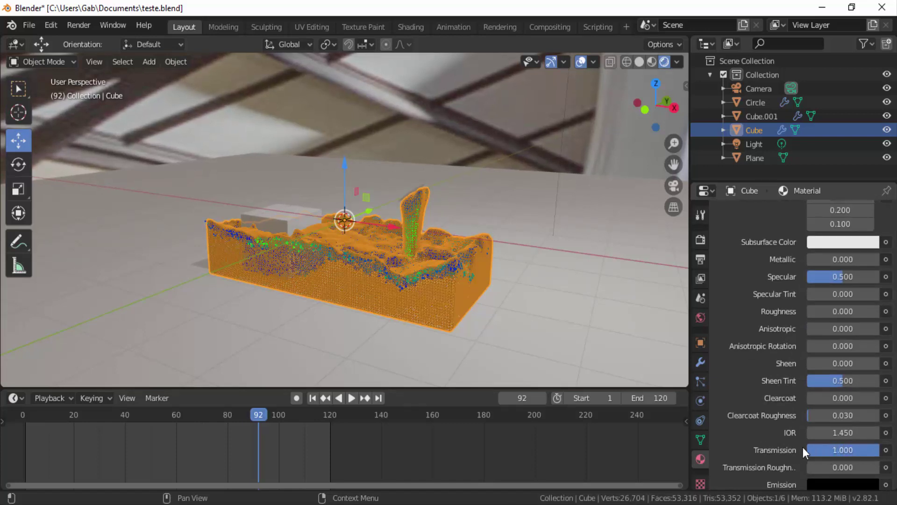
# Set the liquid material's IOR to 1.333.
pyautogui.click(841, 432)
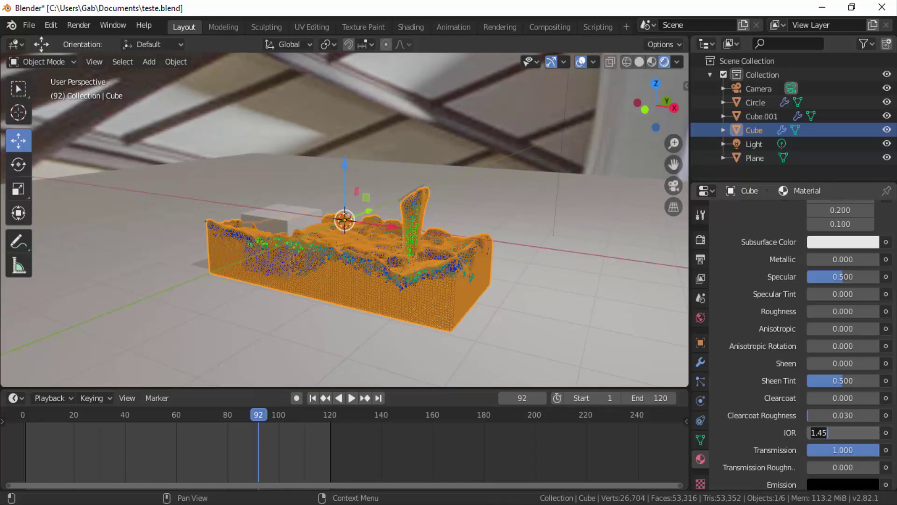
pyautogui.write('1.333')
pyautogui.press('Return')
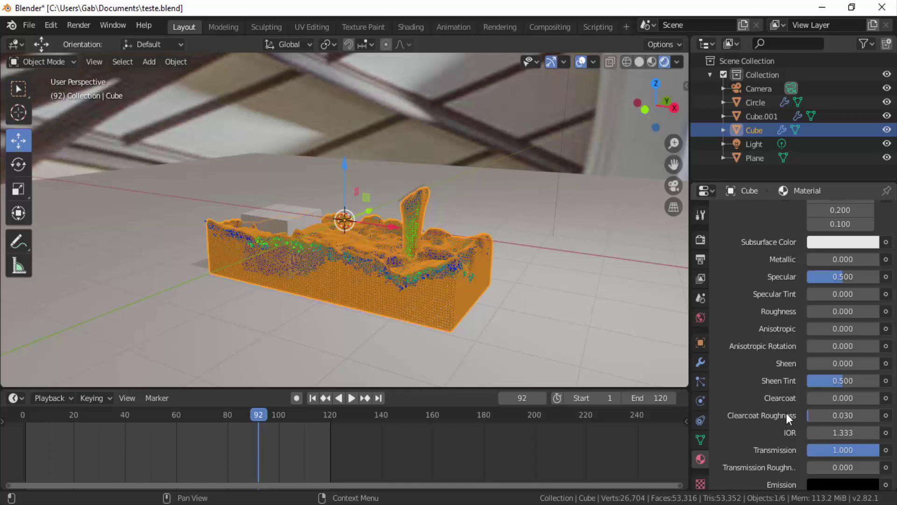
# Set the liquid material's Blend Mode to Alpha Blend, disable Show Backface and enable Screen Space Refraction.
pyautogui.scroll(-3, 792, 411)
pyautogui.scroll(-4, 792, 411)
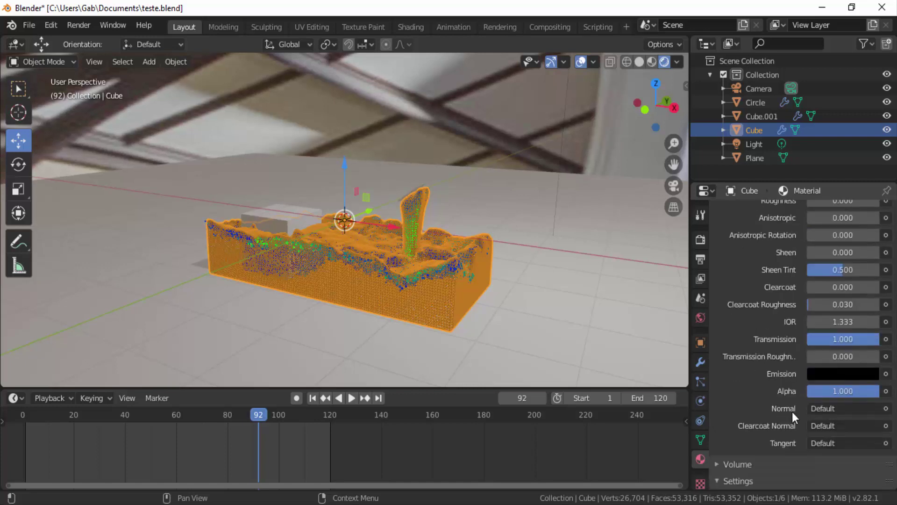
pyautogui.scroll(-5, 792, 411)
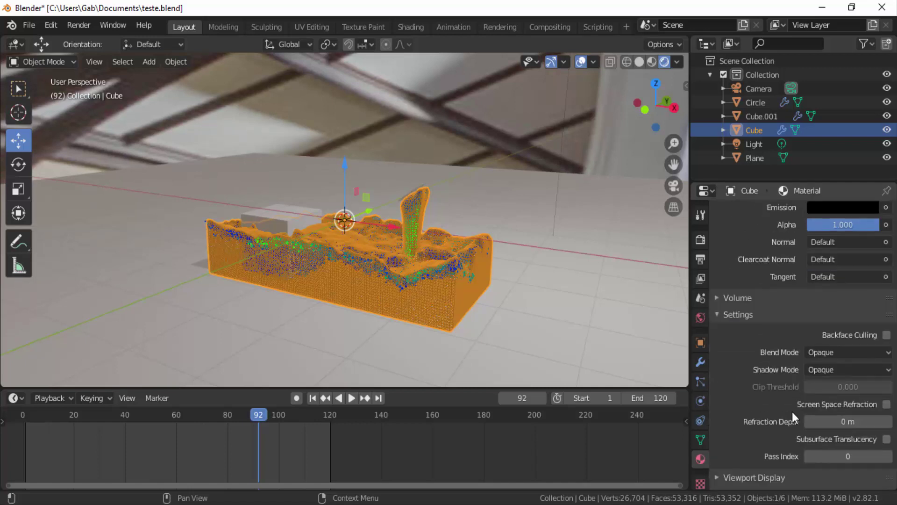
pyautogui.click(837, 351)
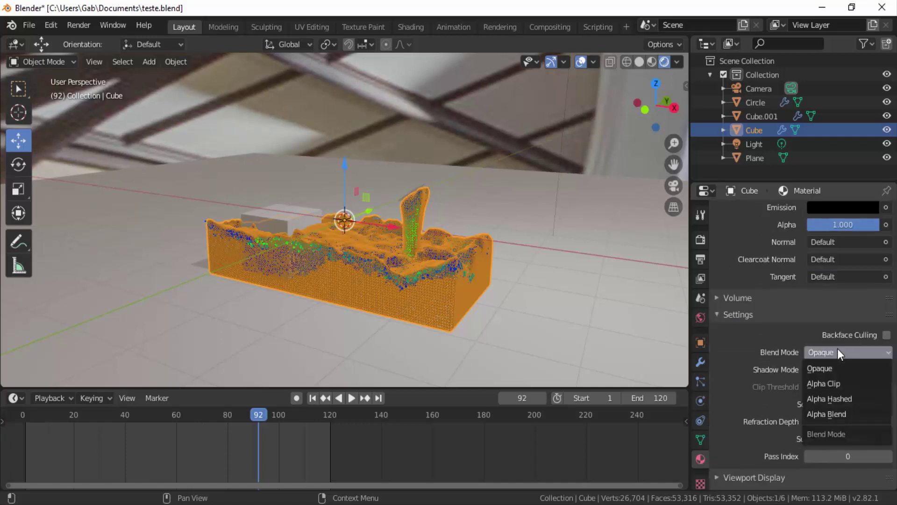
pyautogui.click(829, 413)
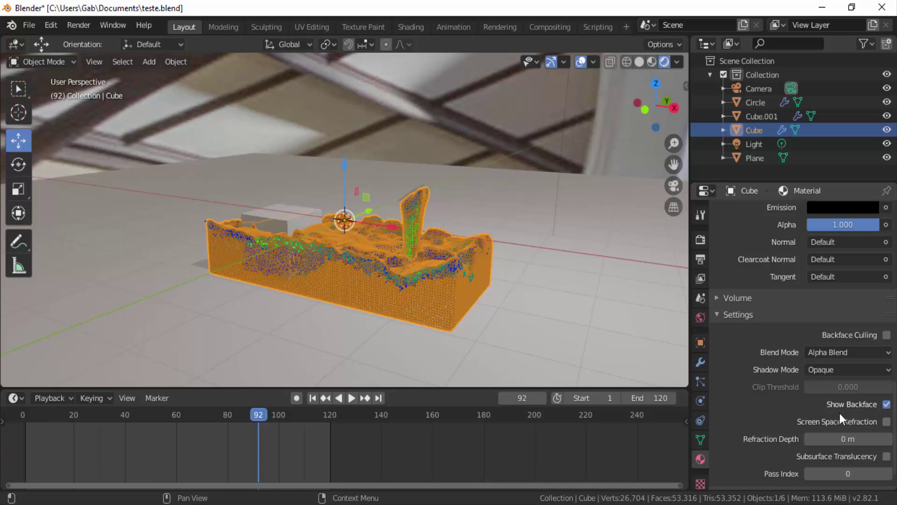
pyautogui.click(887, 404)
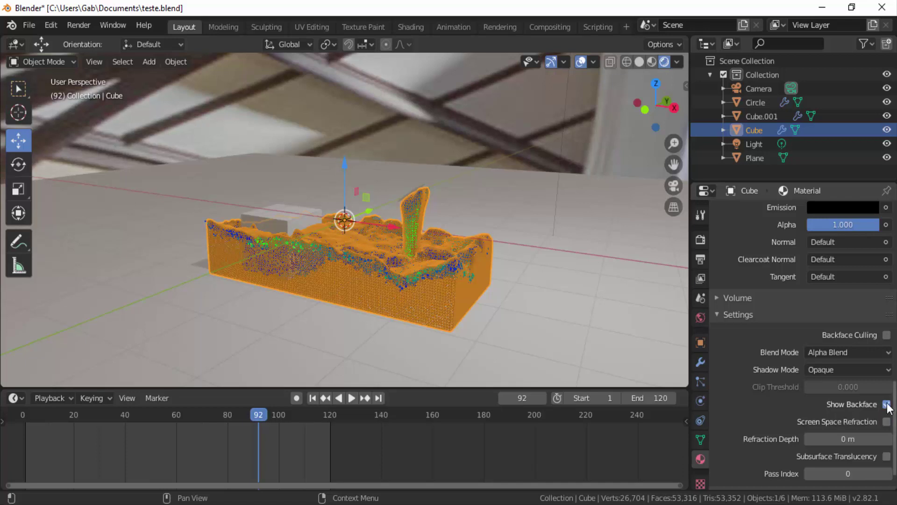
pyautogui.click(887, 422)
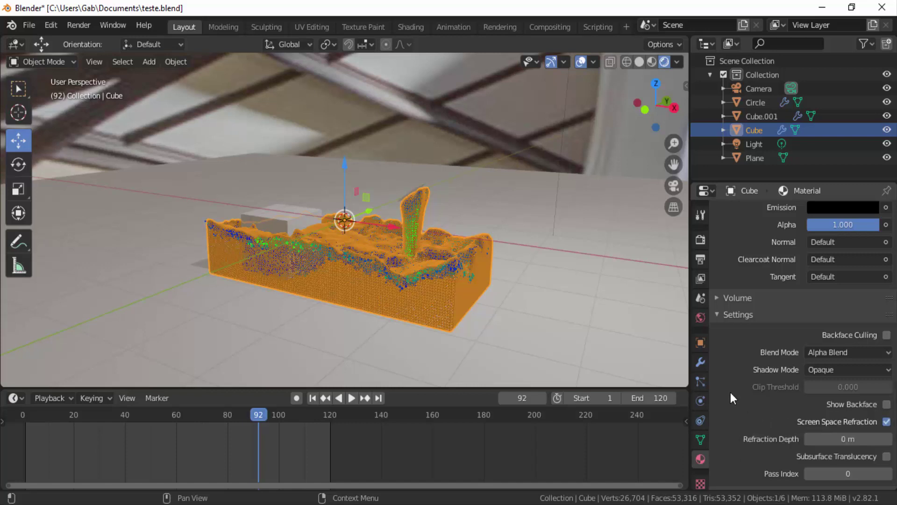
# Enable Screen Space Reflections with Refraction in the scene's Eevee render settings.
pyautogui.click(704, 242)
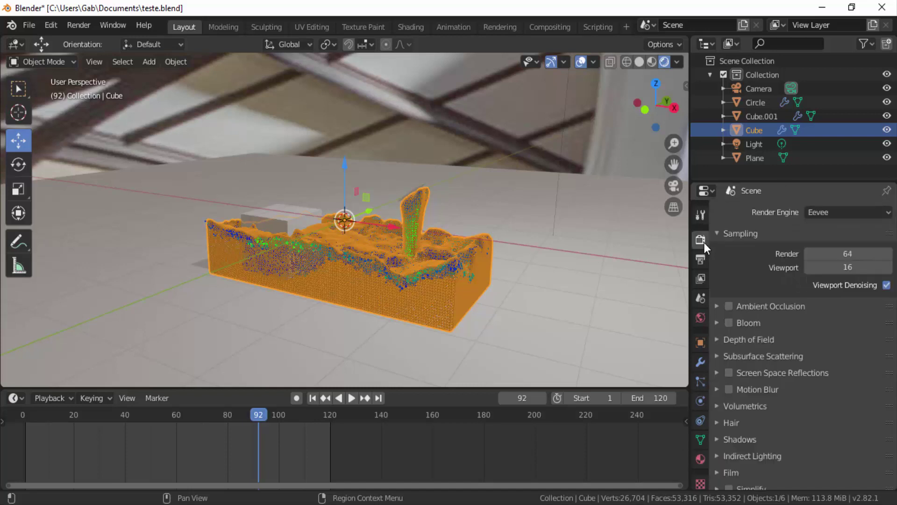
pyautogui.click(717, 373)
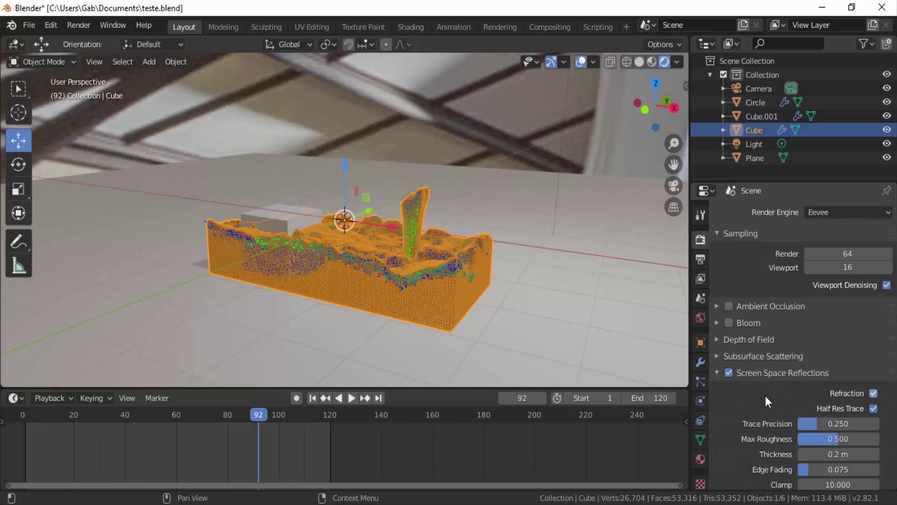
pyautogui.click(717, 373)
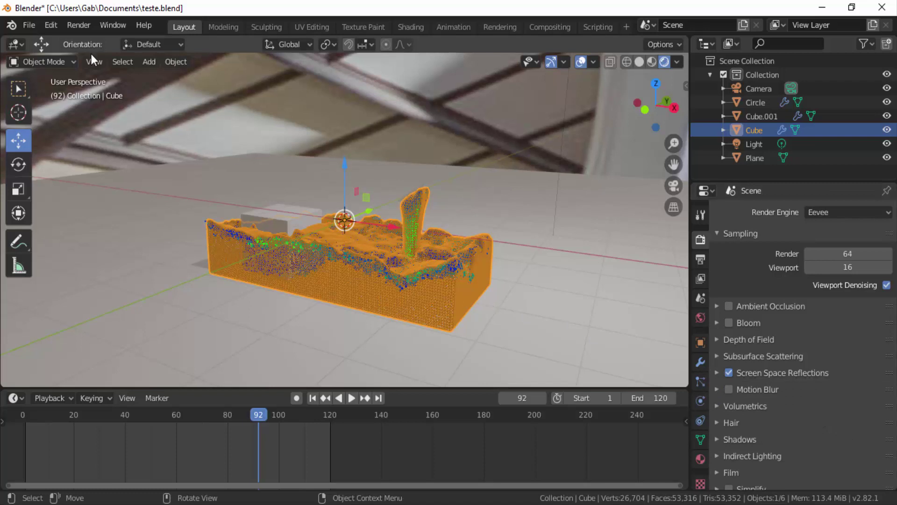
# Render a still image of the current frame, check the result and close the render window.
pyautogui.click(78, 25)
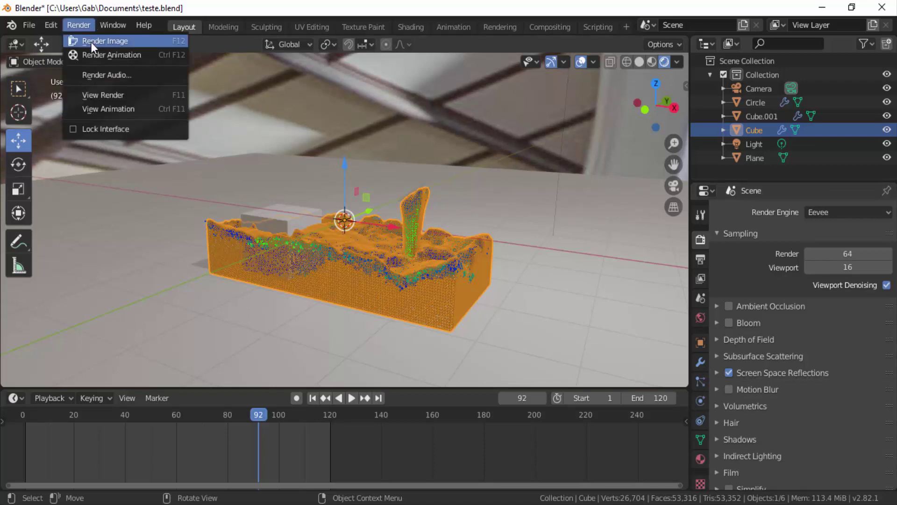
pyautogui.click(92, 41)
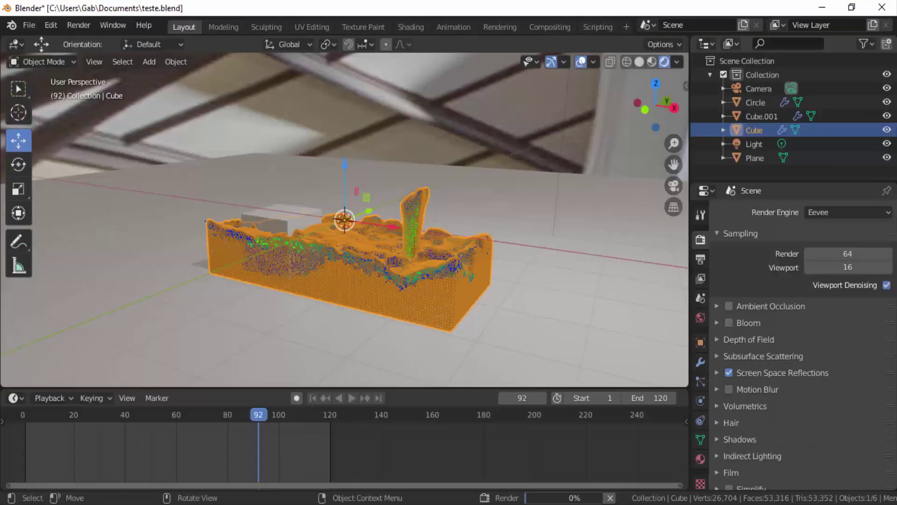
pyautogui.moveTo(499, 500)
pyautogui.click(566, 481)
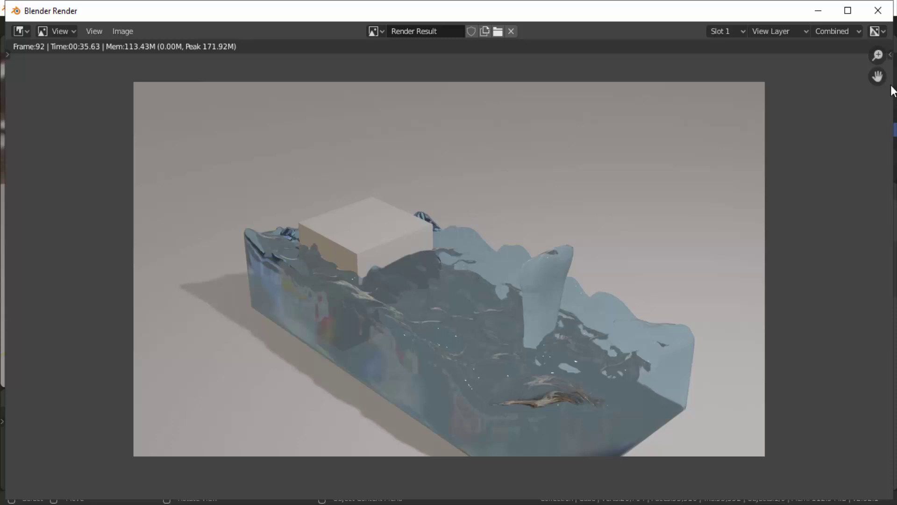
pyautogui.click(878, 10)
# Give the box obstacle in the liquid a new material with a red Base Color.
pyautogui.click(287, 213)
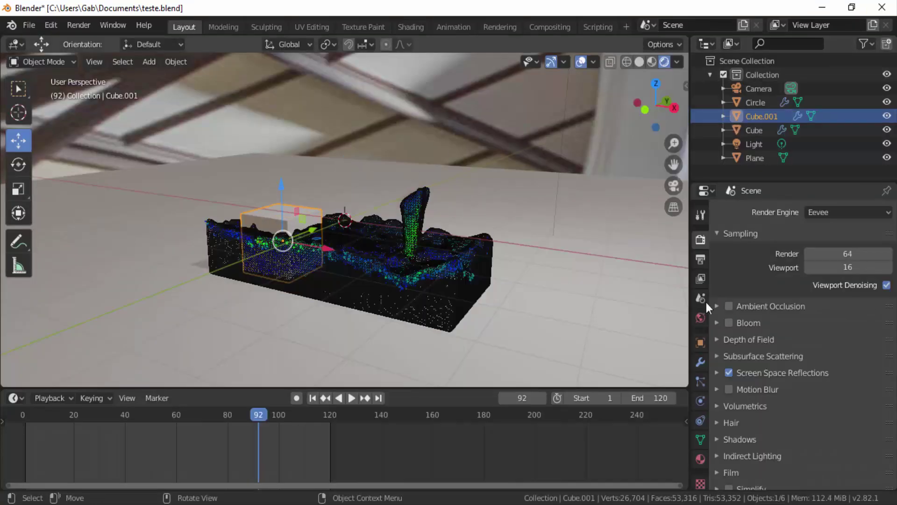
pyautogui.click(700, 459)
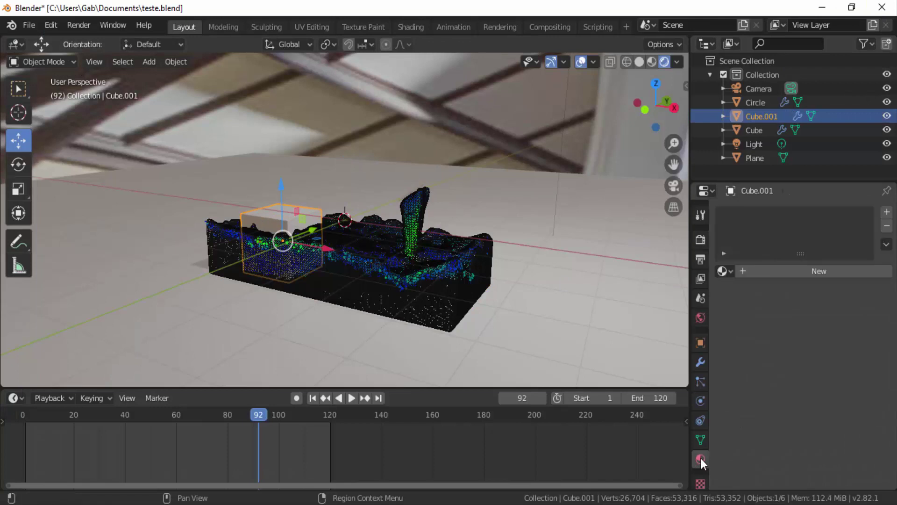
pyautogui.click(825, 273)
pyautogui.click(835, 410)
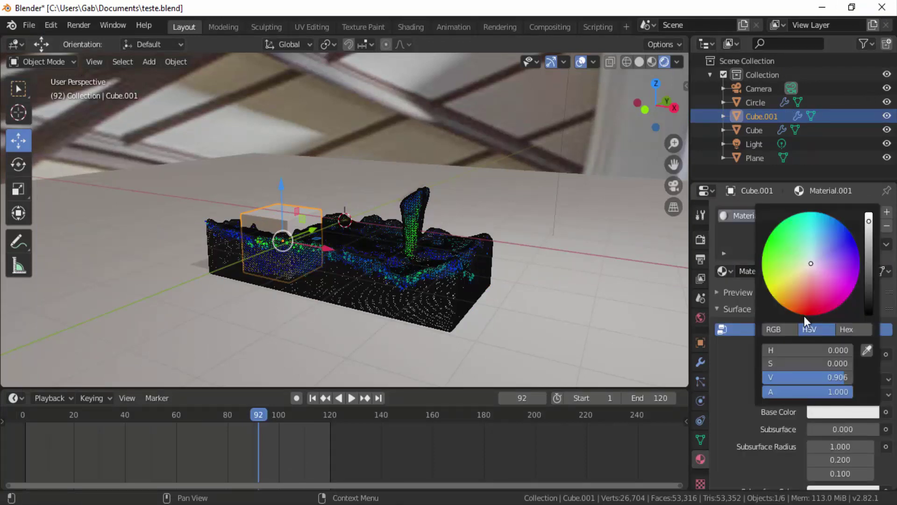
pyautogui.click(805, 315)
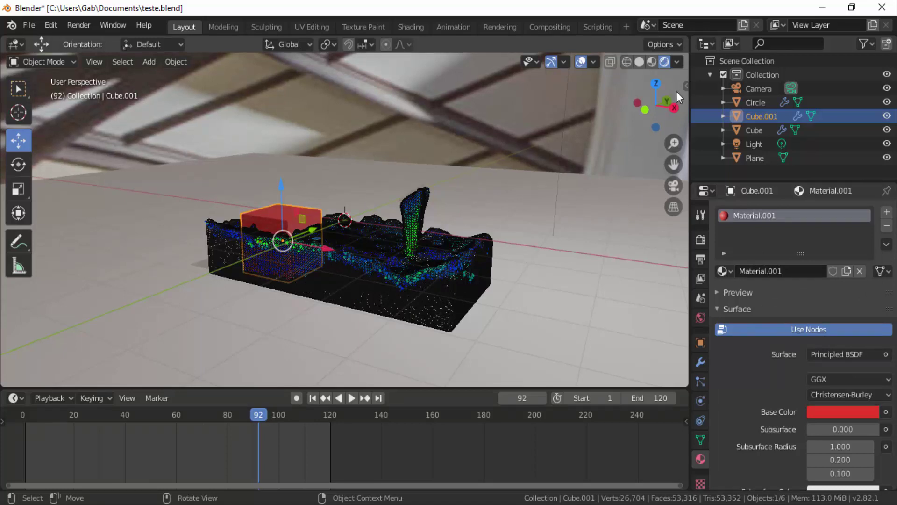
# Look through the camera, lock it to the view and reframe it so the whole liquid block fits in the shot.
pyautogui.click(674, 186)
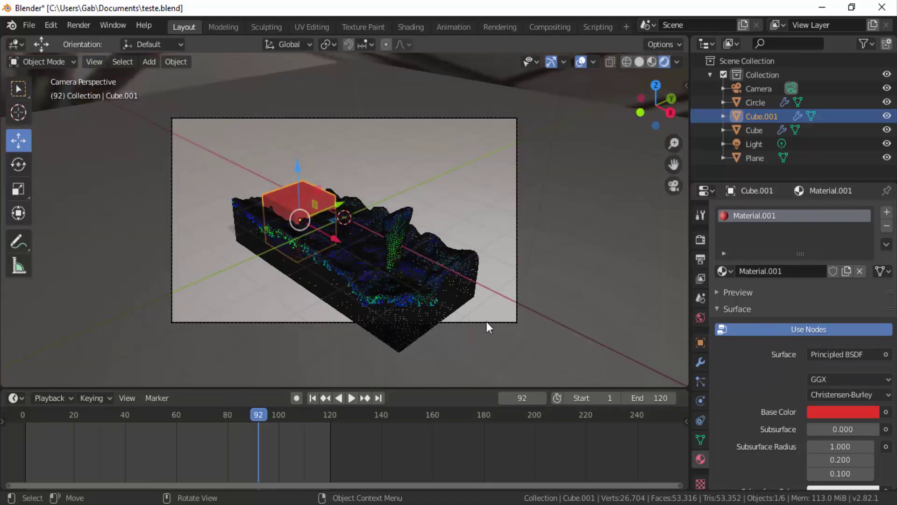
pyautogui.scroll(4, 486, 322)
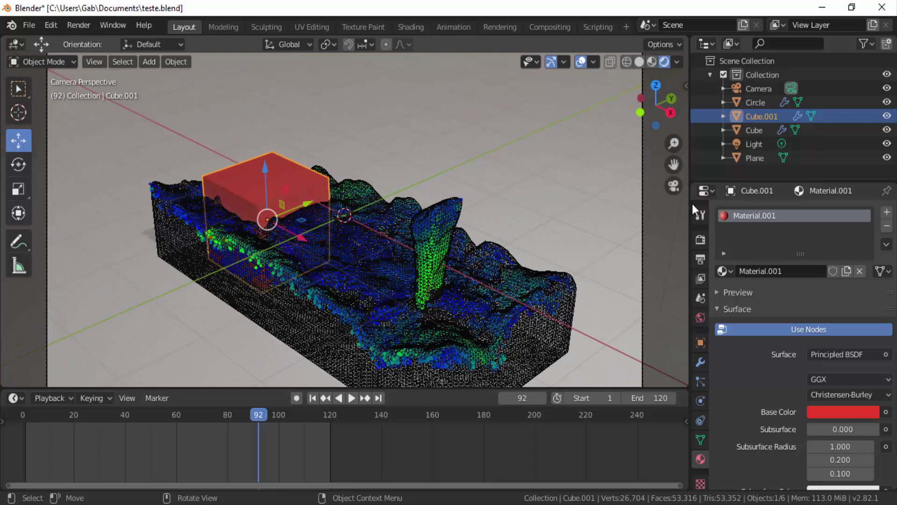
pyautogui.press('n')
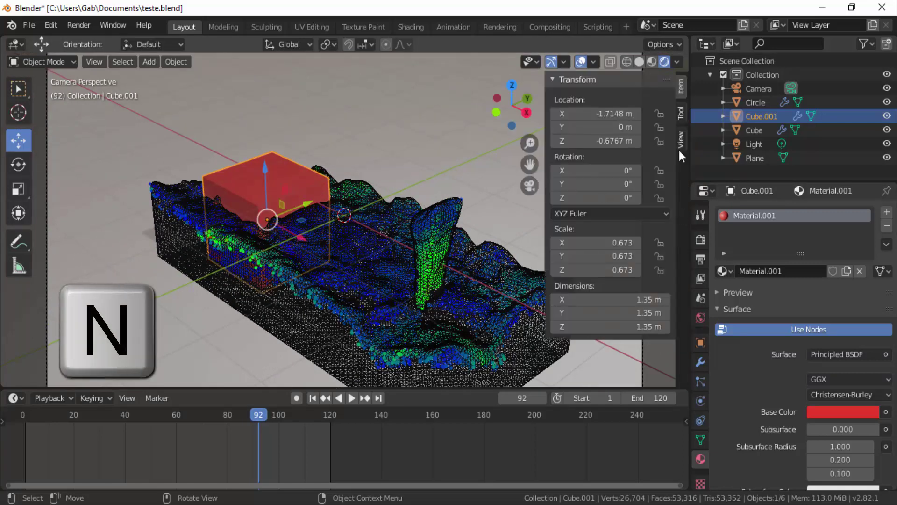
pyautogui.click(681, 139)
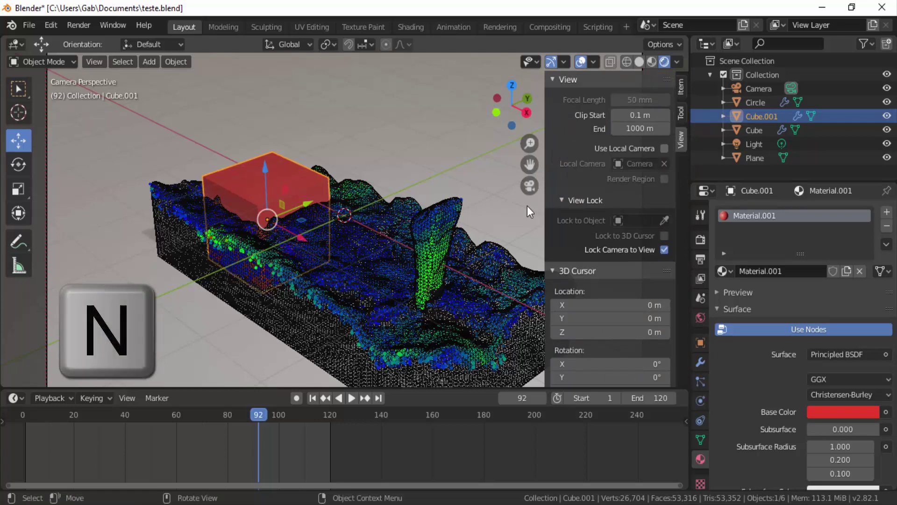
pyautogui.press('n')
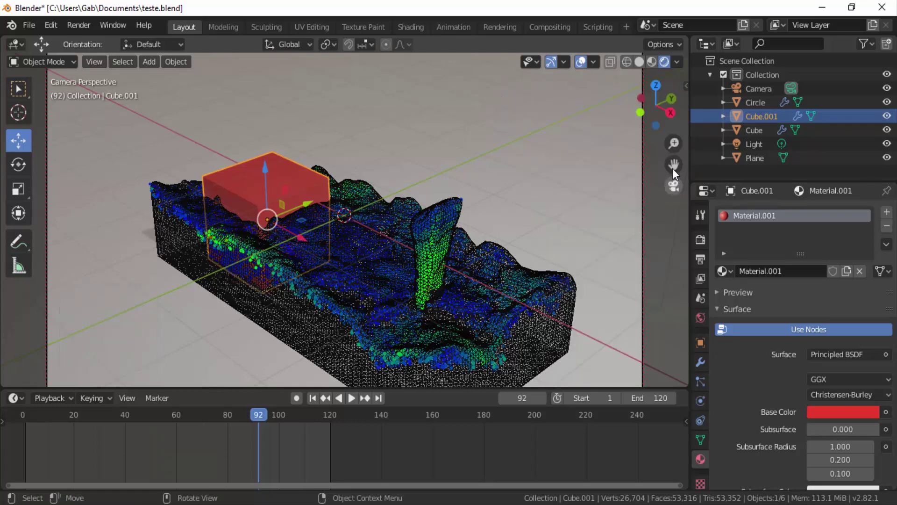
pyautogui.moveTo(674, 165); pyautogui.dragTo(639, 104)
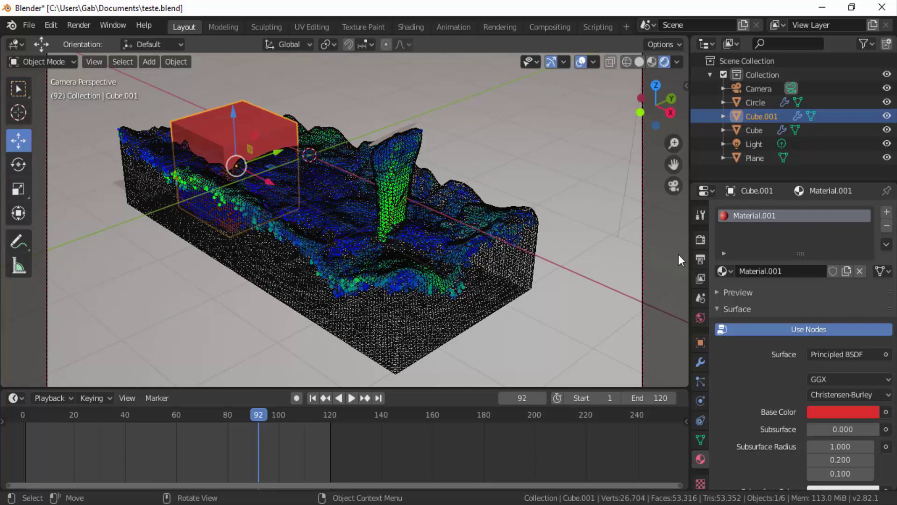
# Set the render samples to 20 and move the timeline to frame 0.
pyautogui.click(702, 240)
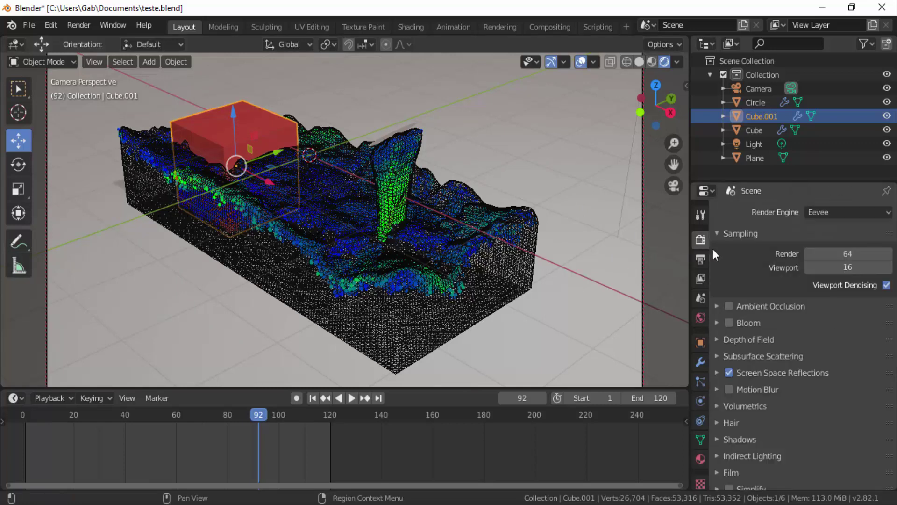
pyautogui.click(839, 254)
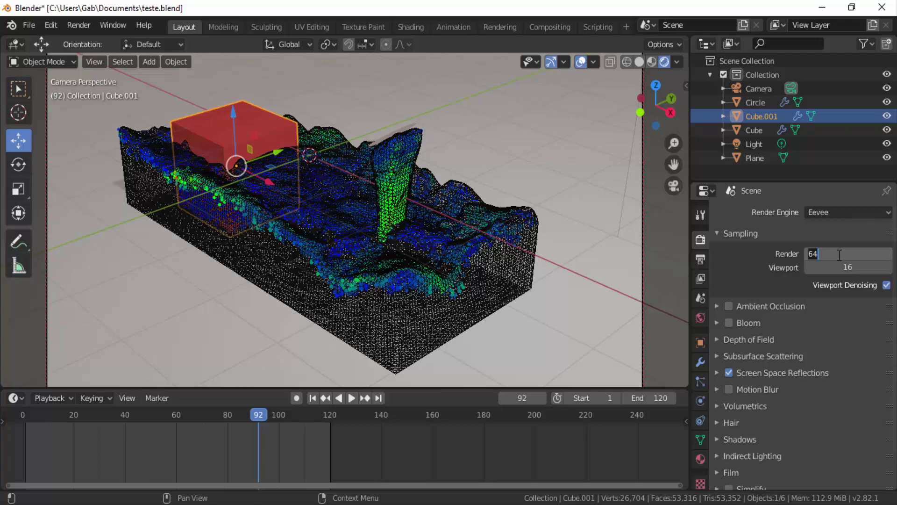
pyautogui.write('20')
pyautogui.press('Return')
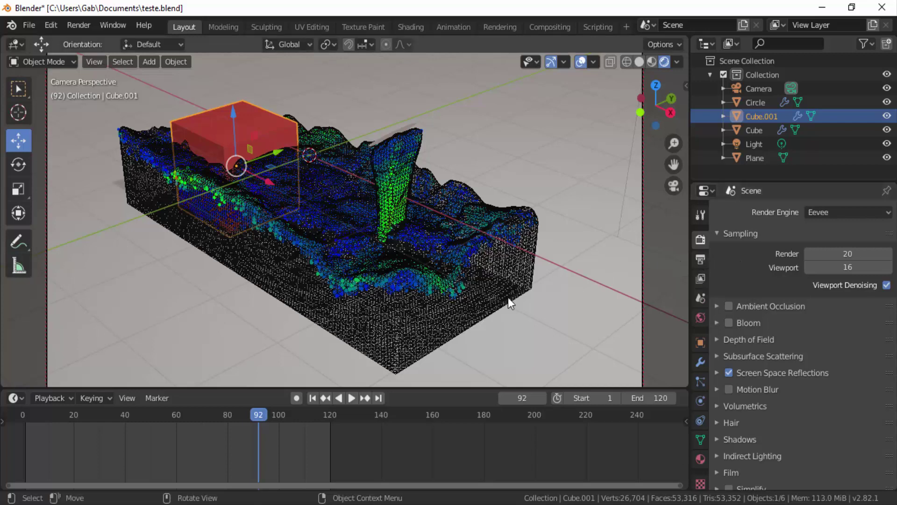
pyautogui.click(23, 414)
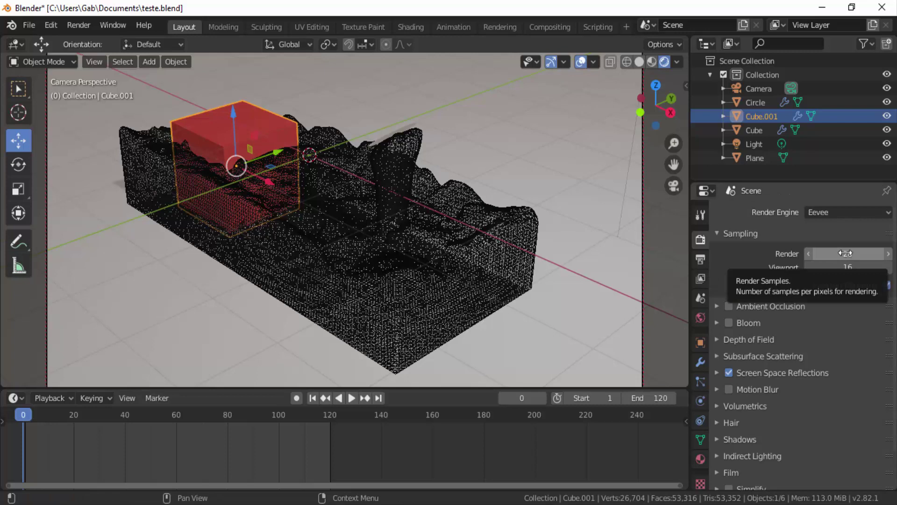
# Set the output resolution to 1280 x 720 px with a 50% resolution scale.
pyautogui.click(700, 259)
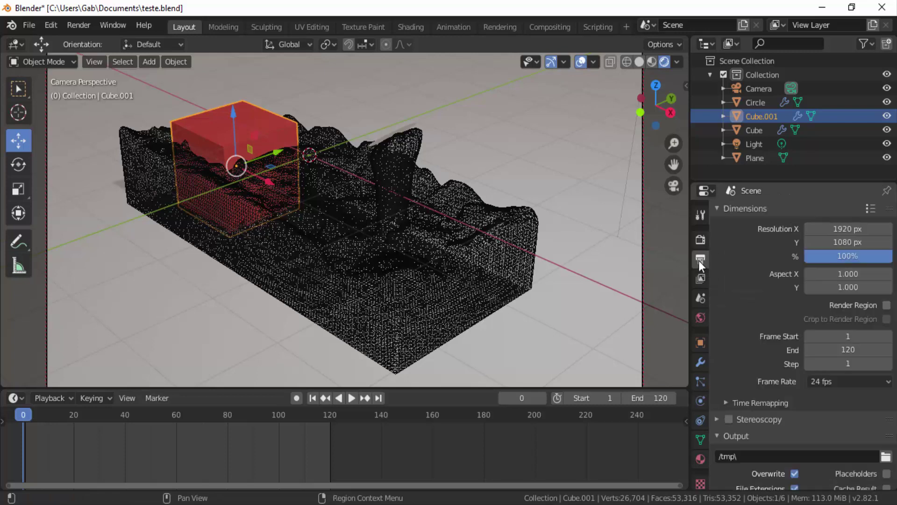
pyautogui.click(874, 208)
pyautogui.click(850, 258)
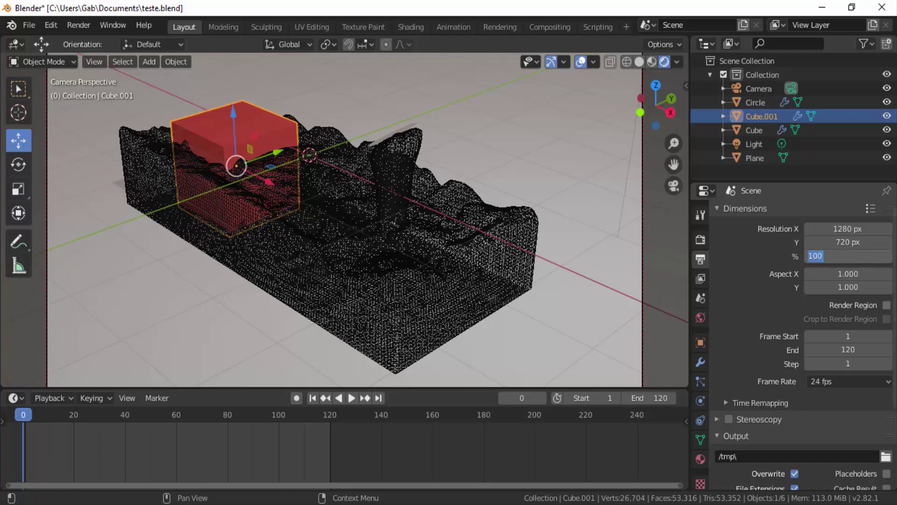
pyautogui.write('50')
pyautogui.press('Return')
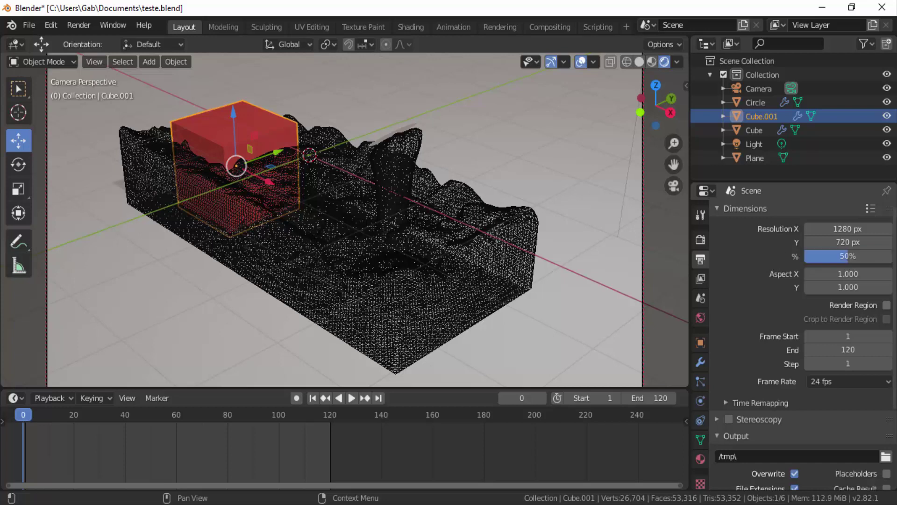
# Disable Overwrite for the render output and set the output path to /tmp\fluido mantaflow.
pyautogui.scroll(-5, 744, 338)
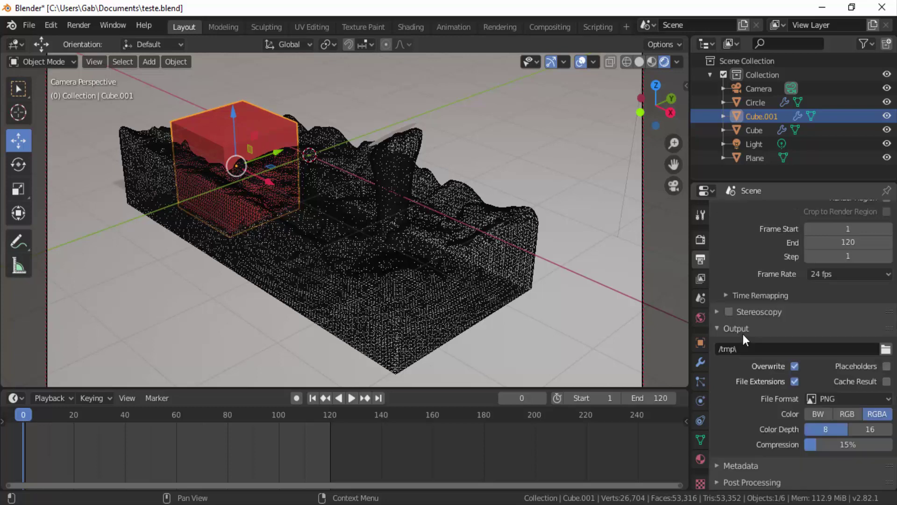
pyautogui.click(742, 367)
pyautogui.click(747, 349)
pyautogui.click(745, 353)
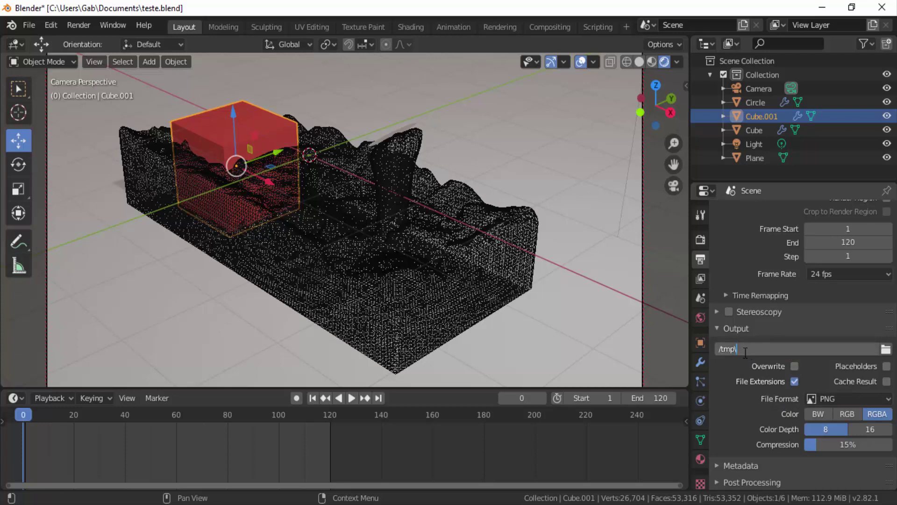
pyautogui.write('fluido mantaflow')
pyautogui.press('Return')
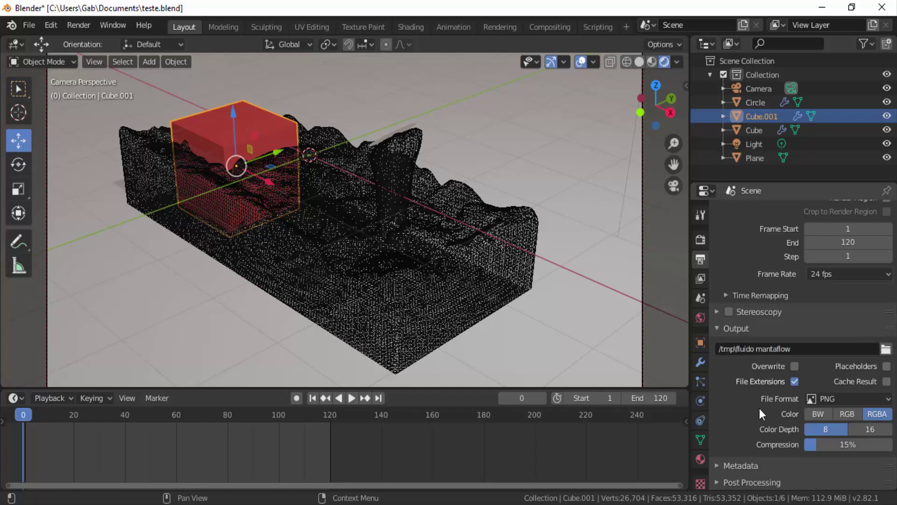
# Set the output file format to AVI JPEG with the quality at 100%.
pyautogui.click(846, 399)
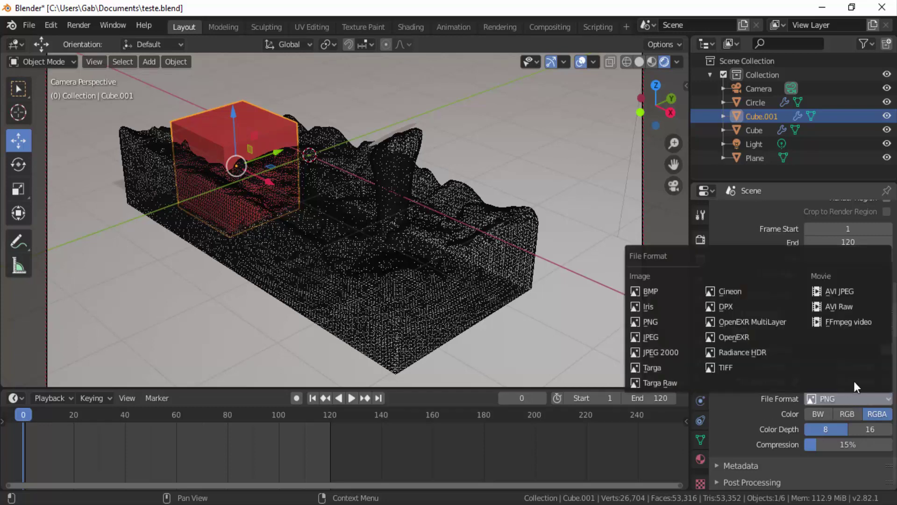
pyautogui.click(843, 294)
pyautogui.moveTo(838, 448); pyautogui.dragTo(893, 448)
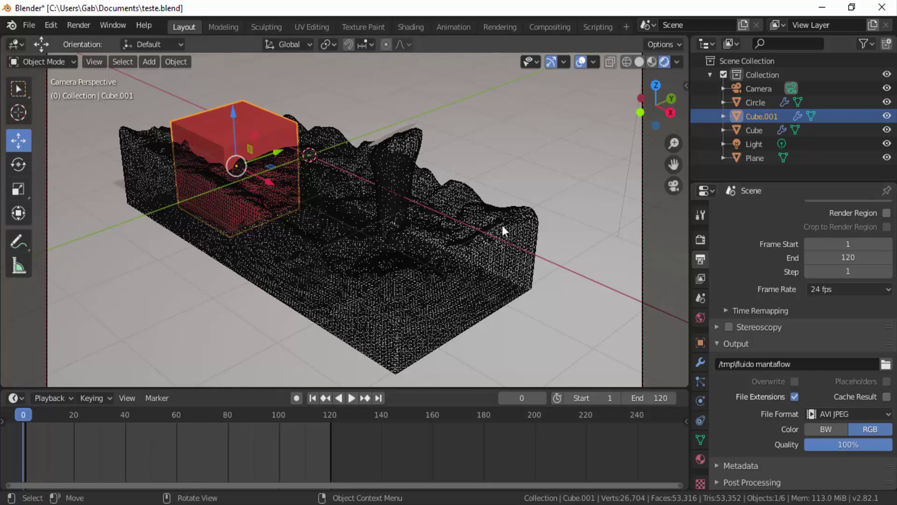
# Render the full animation through frame 120 and close the render window once it finishes.
pyautogui.click(86, 27)
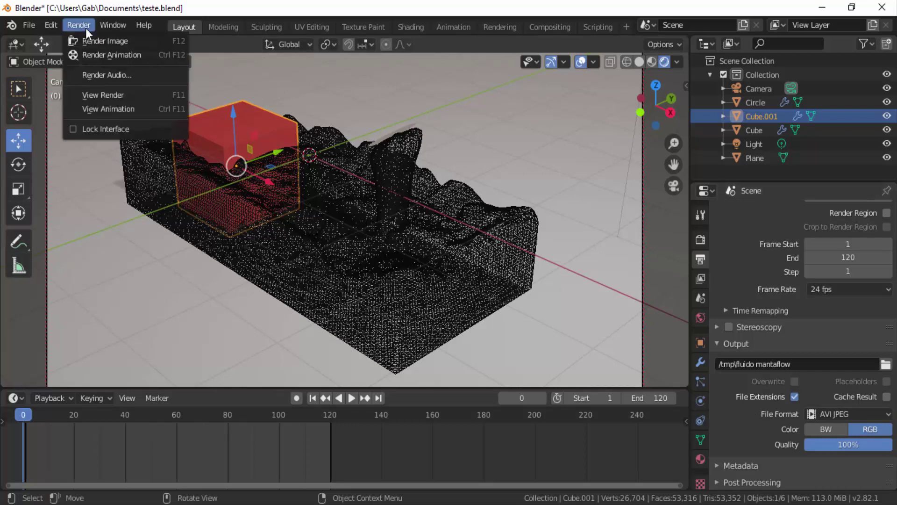
pyautogui.click(96, 56)
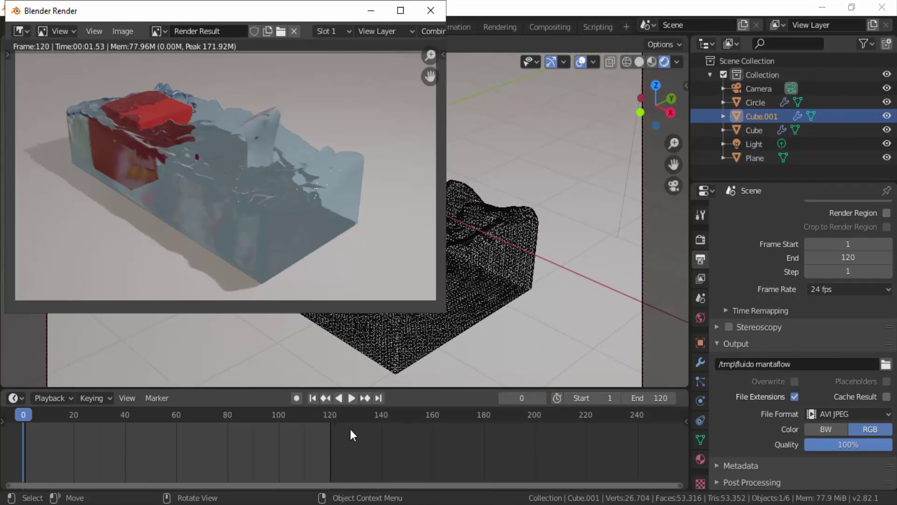
pyautogui.click(431, 11)
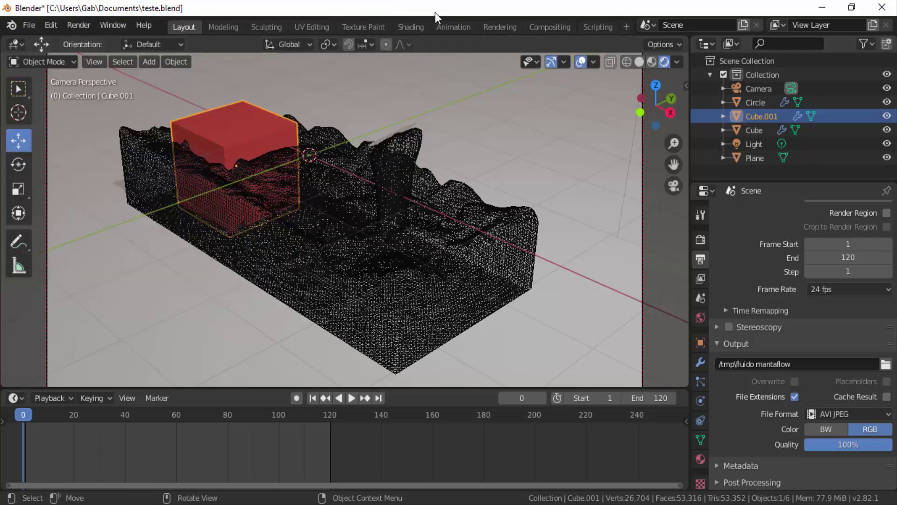
# Play back the rendered animation and move the player window over the middle of the viewport.
pyautogui.click(85, 26)
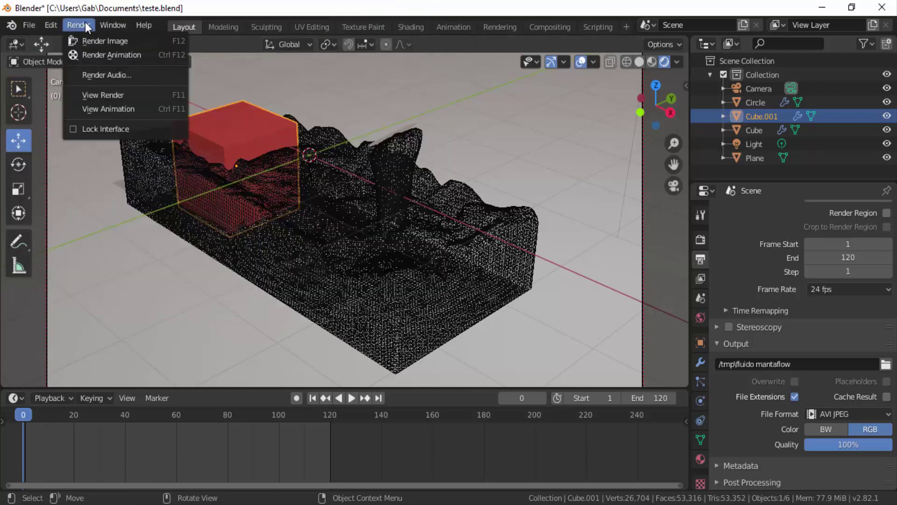
pyautogui.click(92, 111)
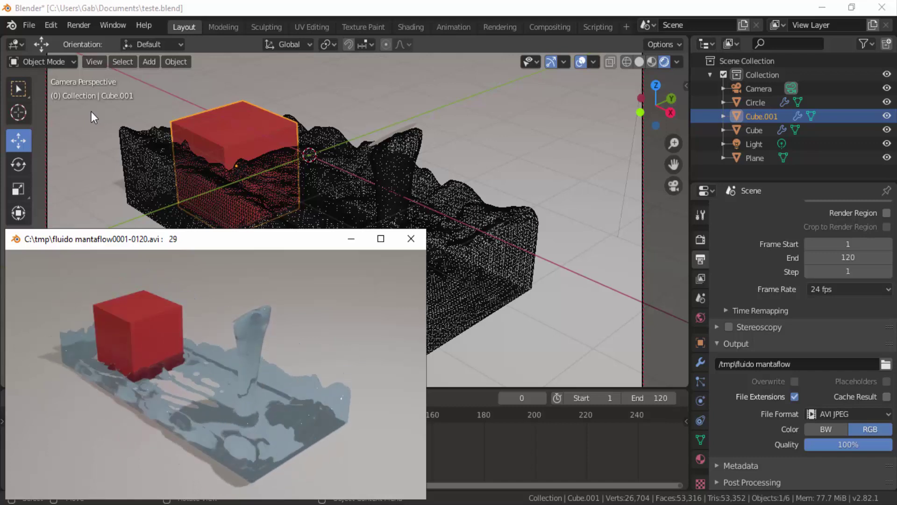
pyautogui.moveTo(248, 243); pyautogui.dragTo(391, 104)
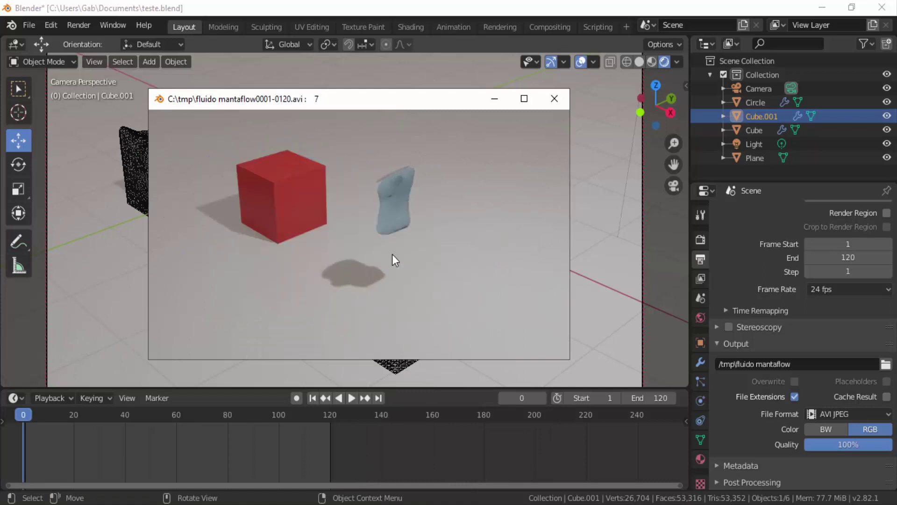